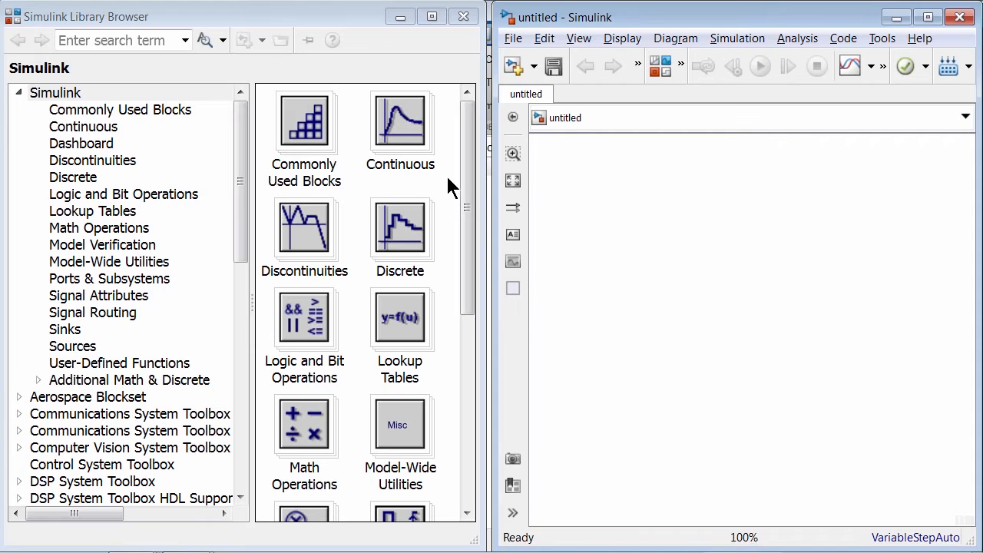
- Add a Solver Configuration block from the Simscape Utilities library to the empty model
{"action": "left_click_drag", "start_coordinate": [235, 138], "coordinate": [245, 387]}
{"action": "left_click", "coordinate": [20, 211]}
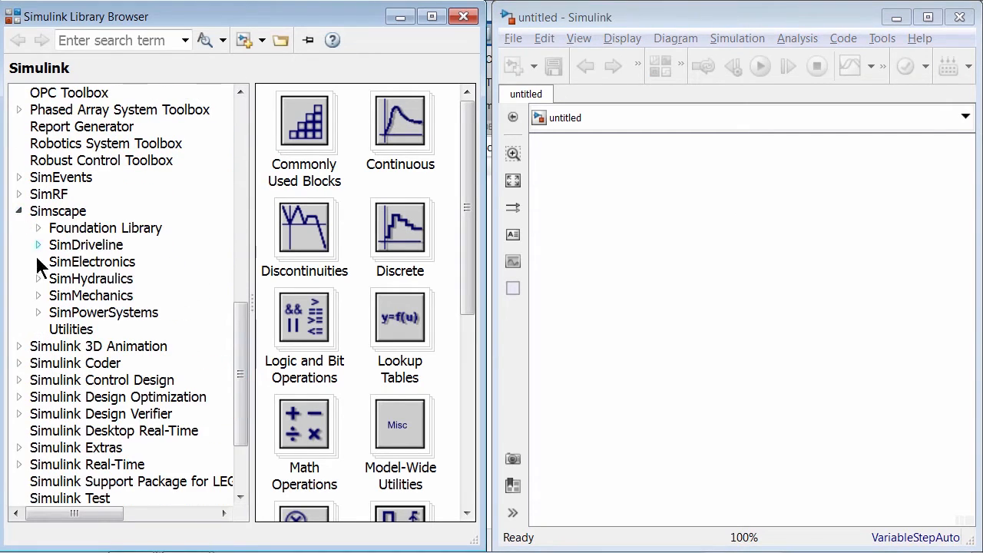
{"action": "left_click", "coordinate": [71, 330]}
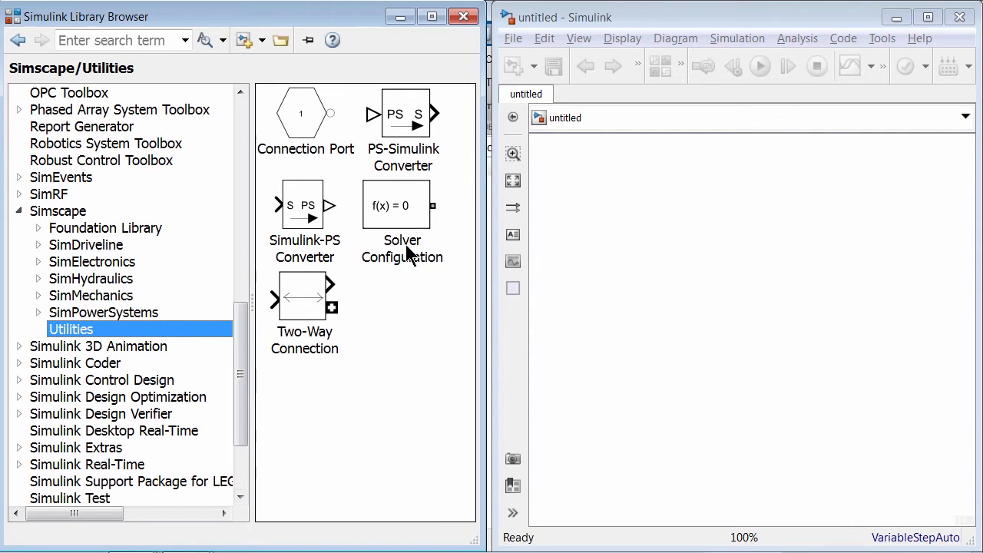
{"action": "left_click", "coordinate": [408, 206]}
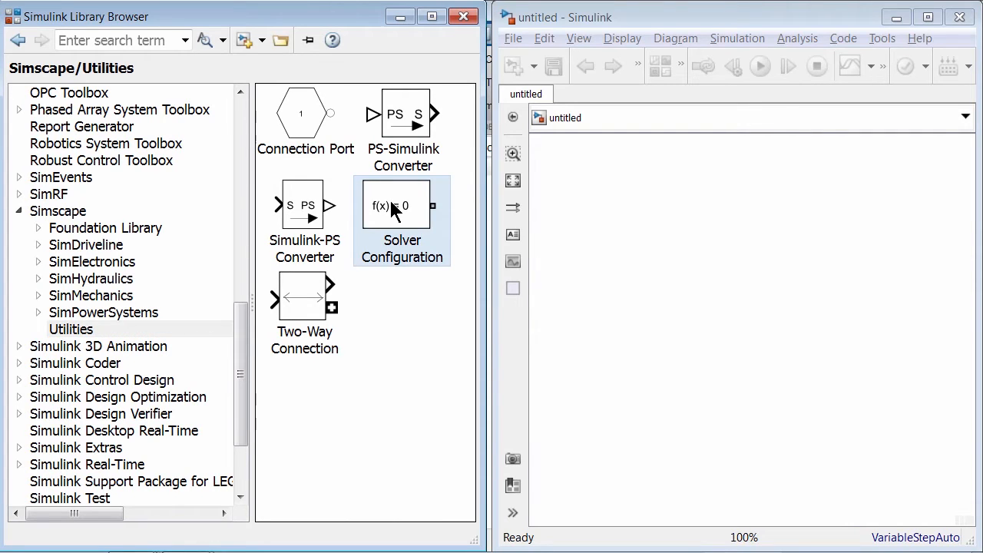
{"action": "left_click_drag", "start_coordinate": [398, 208], "coordinate": [603, 245]}
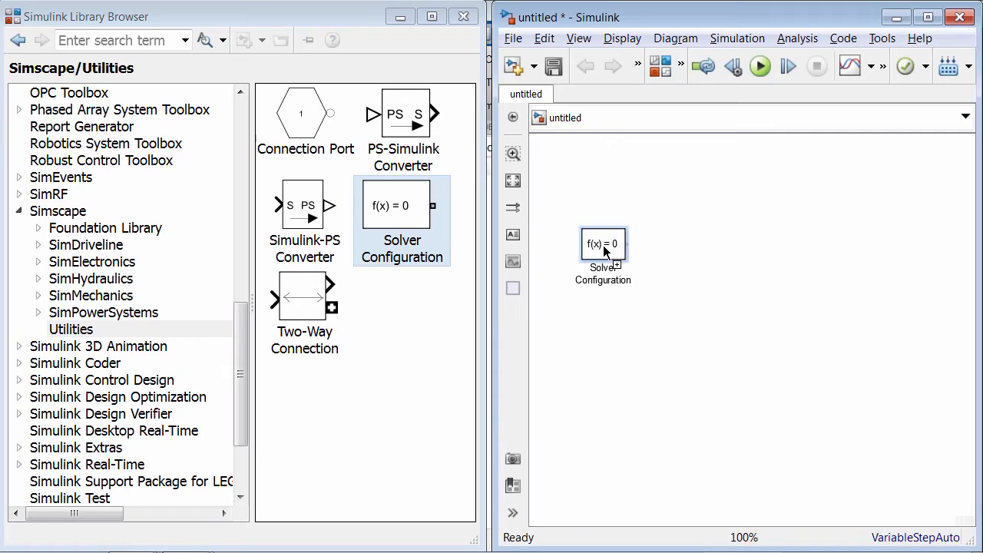
{"action": "scroll", "coordinate": [603, 245], "scroll_direction": "up", "scroll_amount": 2}
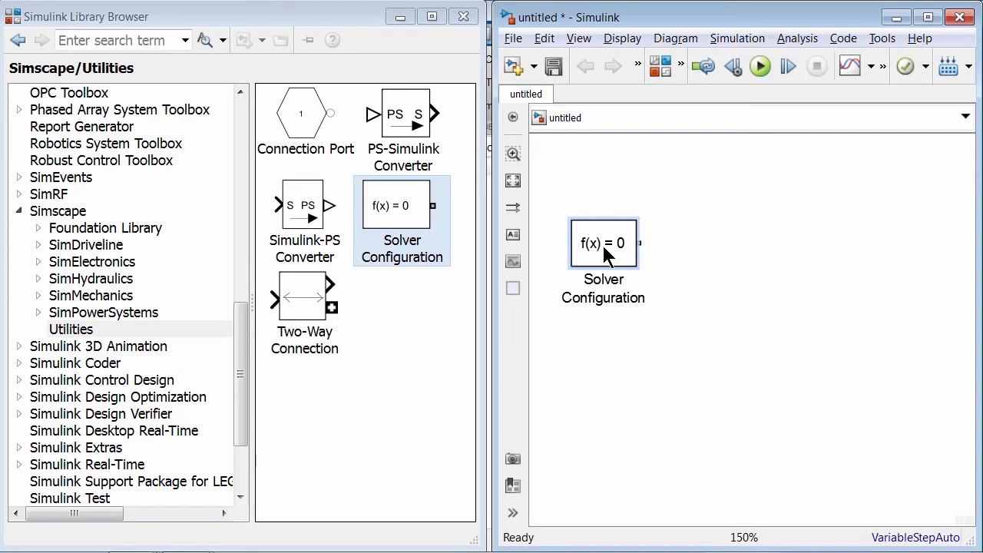
- Add a World Frame block from SimMechanics Second Generation Frames and Transforms below the Solver Configuration block
{"action": "left_click", "coordinate": [63, 215]}
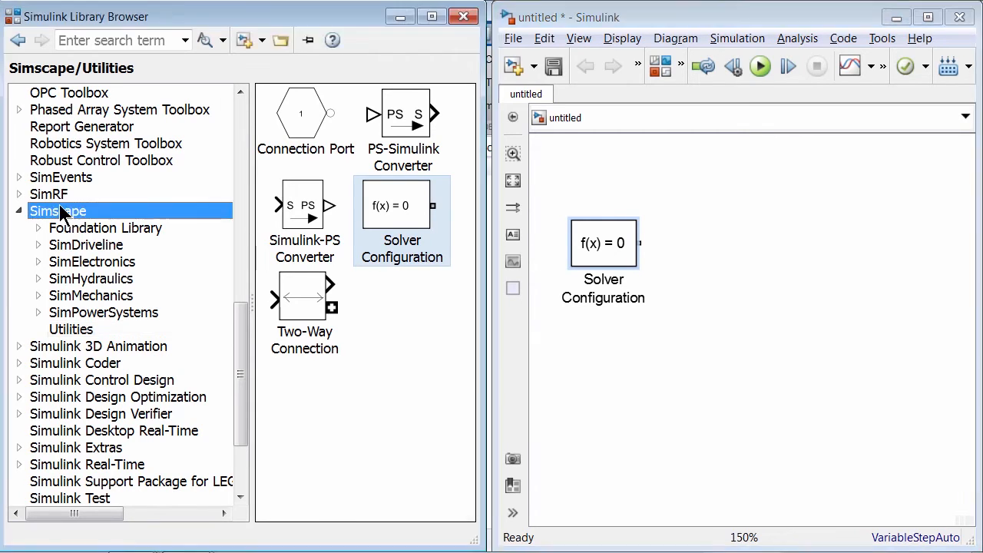
{"action": "left_click", "coordinate": [37, 295]}
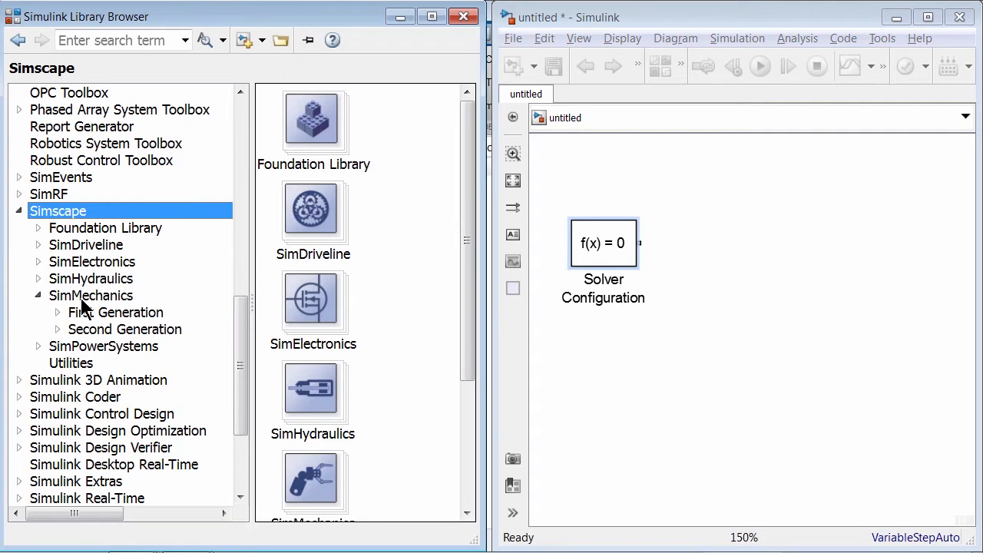
{"action": "left_click", "coordinate": [82, 299]}
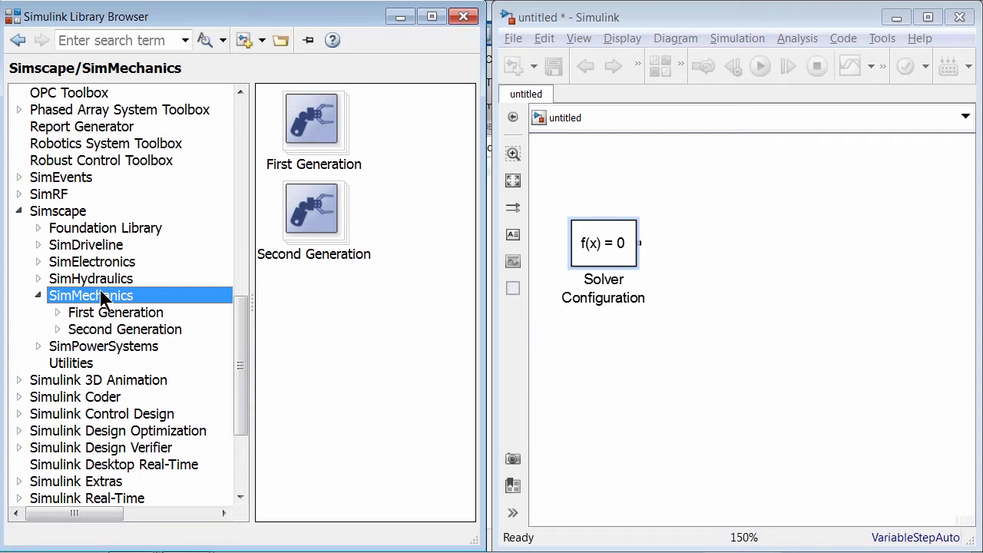
{"action": "left_click", "coordinate": [59, 330]}
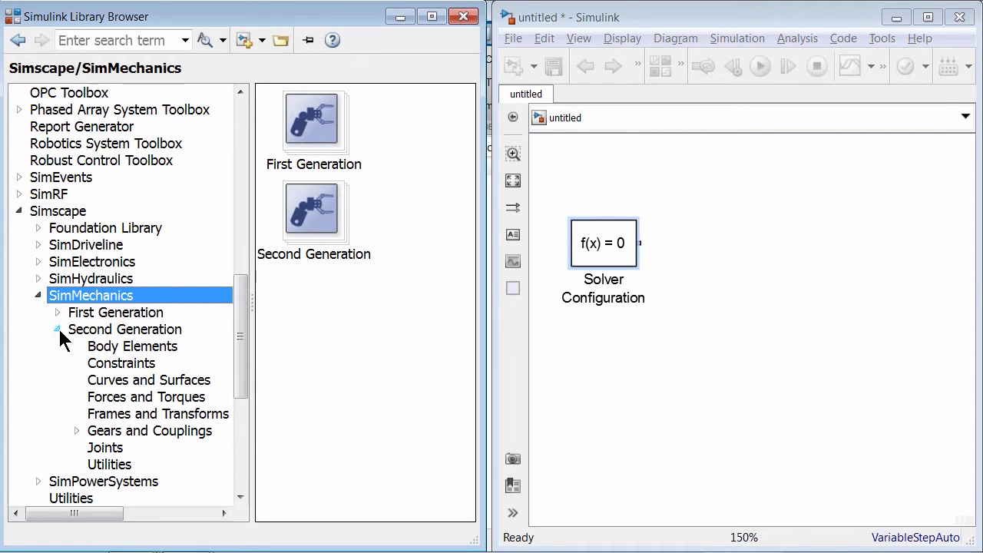
{"action": "left_click", "coordinate": [107, 419]}
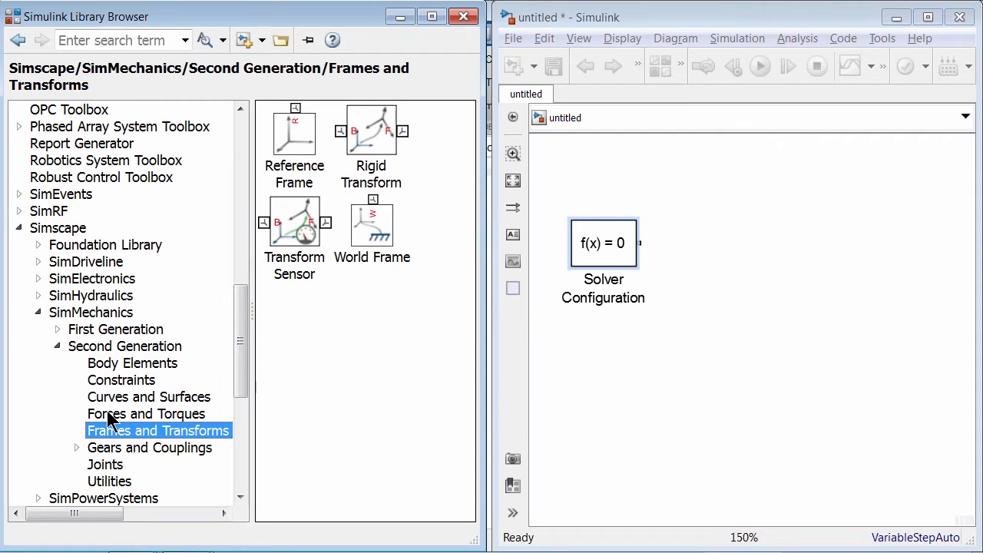
{"action": "left_click_drag", "start_coordinate": [368, 230], "coordinate": [608, 389]}
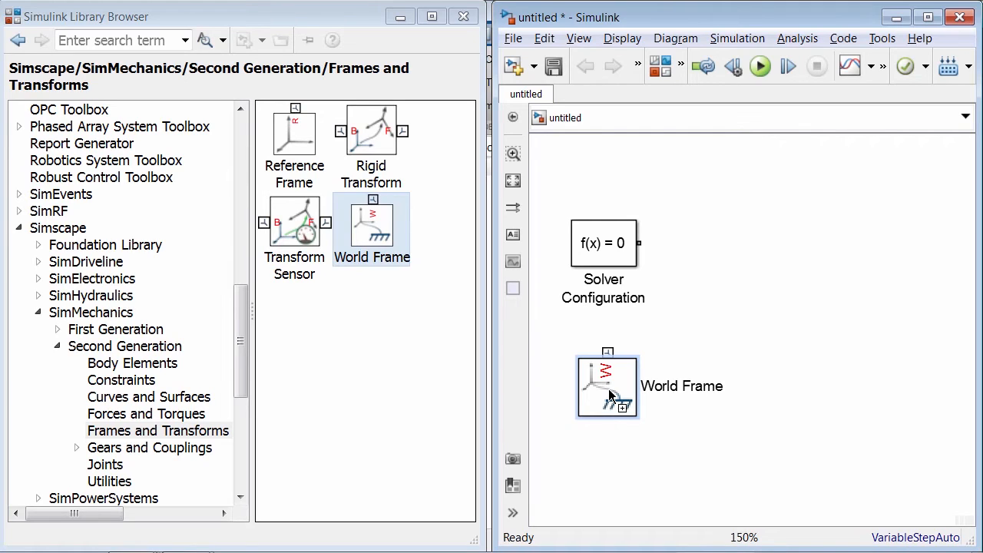
- Add a Mechanism Configuration block from the SimMechanics Second Generation Utilities below the World Frame block
{"action": "left_click", "coordinate": [111, 483]}
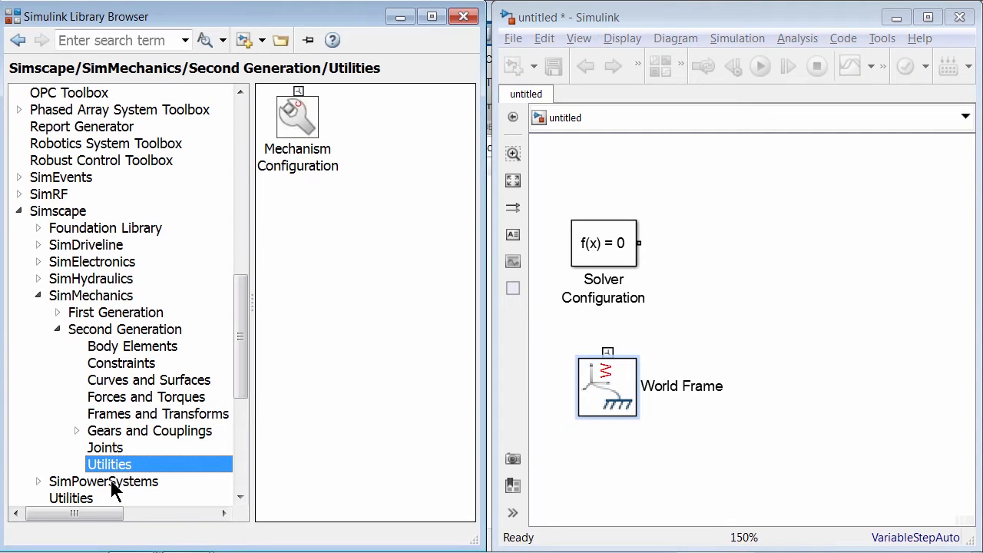
{"action": "left_click_drag", "start_coordinate": [297, 108], "coordinate": [603, 499]}
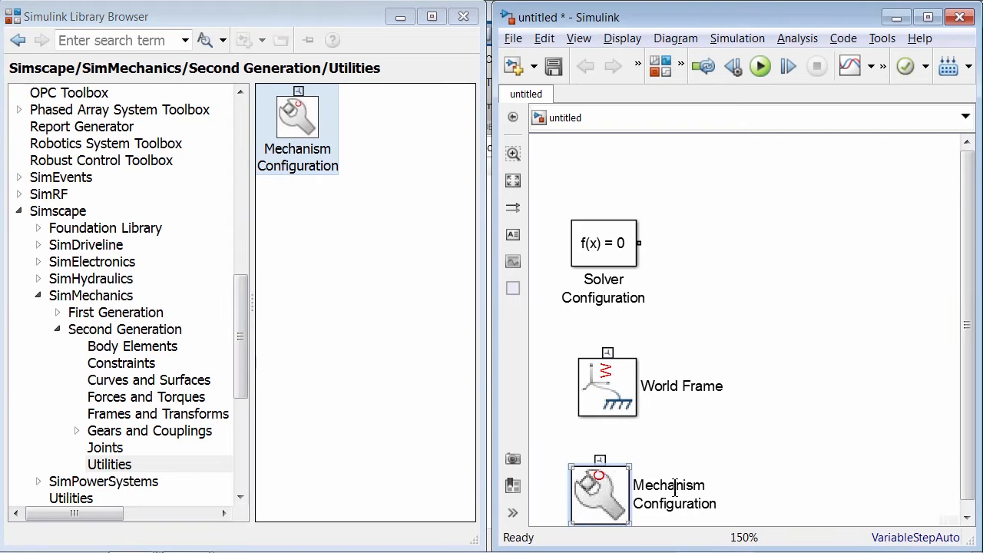
{"action": "key", "text": "space"}
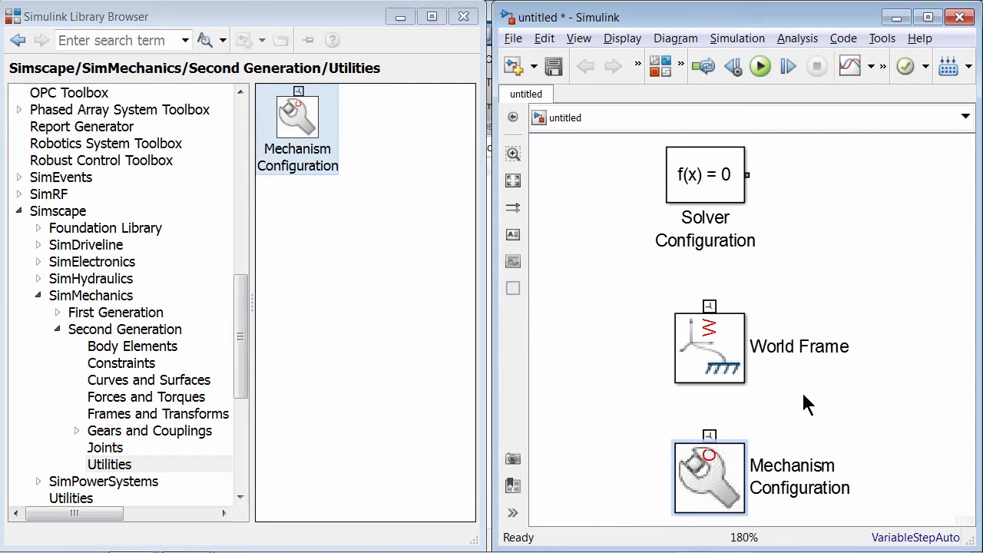
- Edit the Mechanism Configuration block's gravity vector so that -9.80665 is its second component, and accept the settings
{"action": "double_click", "coordinate": [713, 479]}
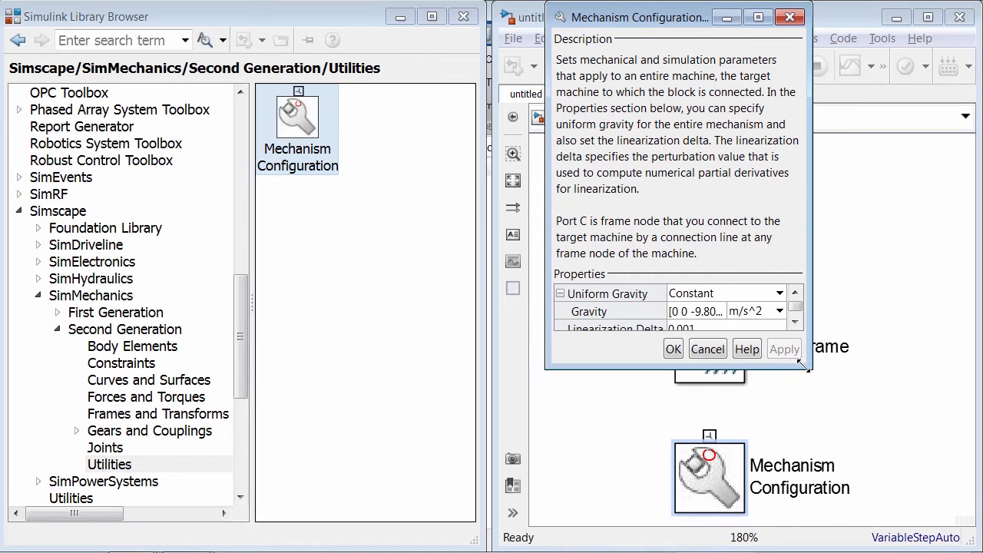
{"action": "left_click_drag", "start_coordinate": [803, 366], "coordinate": [841, 438]}
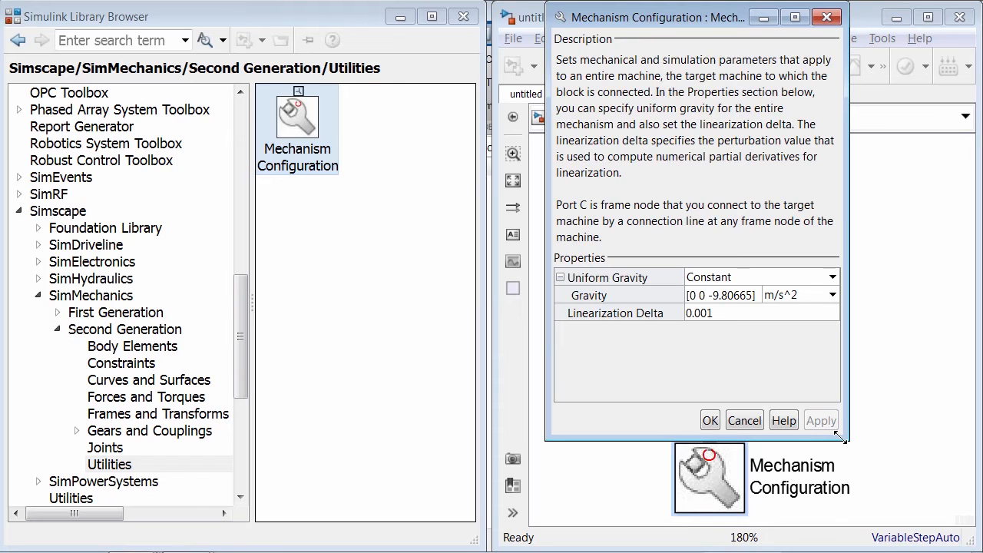
{"action": "left_click", "coordinate": [705, 294]}
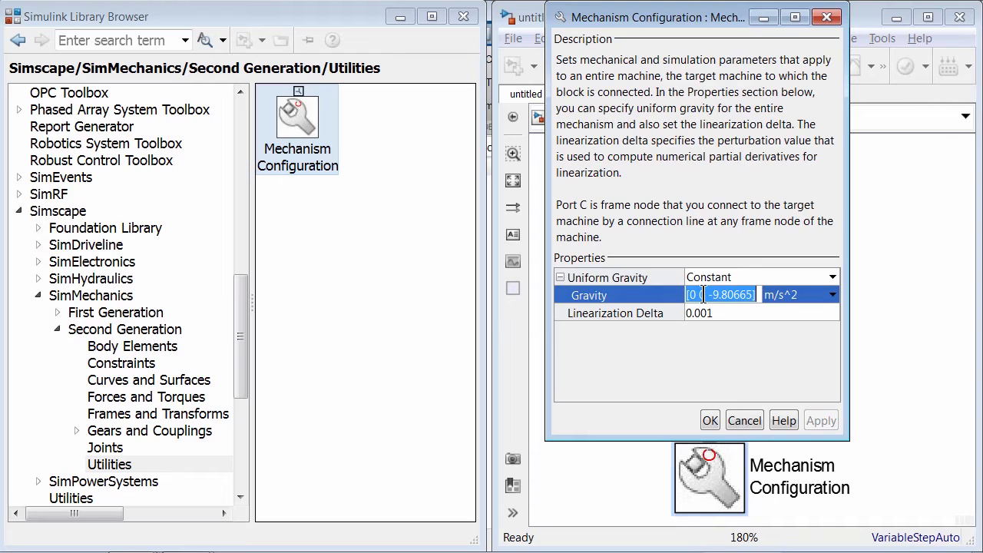
{"action": "left_click", "coordinate": [706, 294]}
{"action": "key", "text": "BackSpace"}
{"action": "key", "text": "BackSpace"}
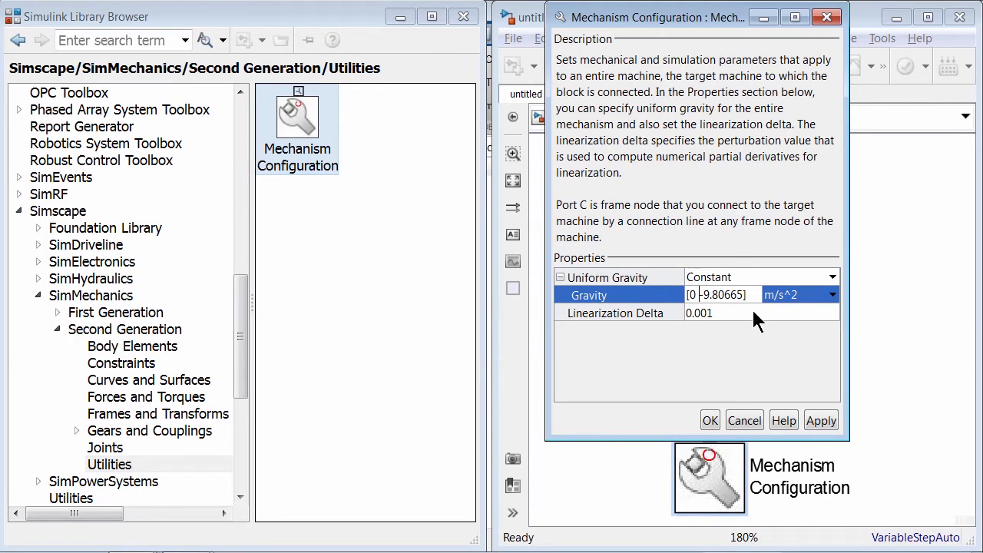
{"action": "key", "text": "Right"}
{"action": "key", "text": "Right"}
{"action": "key", "text": "Right"}
{"action": "key", "text": "Right"}
{"action": "key", "text": "Right"}
{"action": "key", "text": "Right"}
{"action": "key", "text": "Right"}
{"action": "key", "text": "Right"}
{"action": "left_click", "coordinate": [710, 421]}
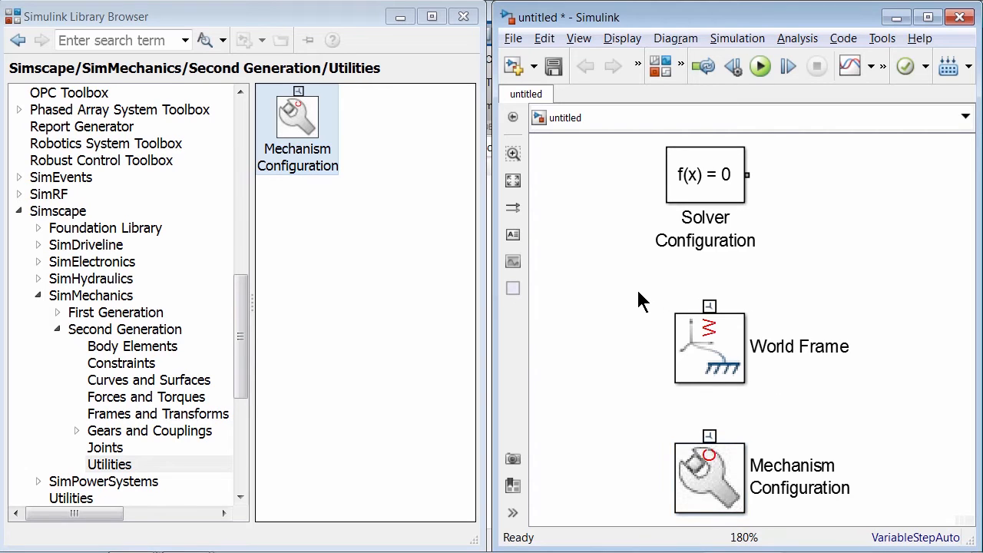
- Rotate the World Frame and Mechanism Configuration blocks 90 degrees clockwise and connect both to the Solver Configuration block on one shared line
{"action": "left_click_drag", "start_coordinate": [637, 291], "coordinate": [896, 506]}
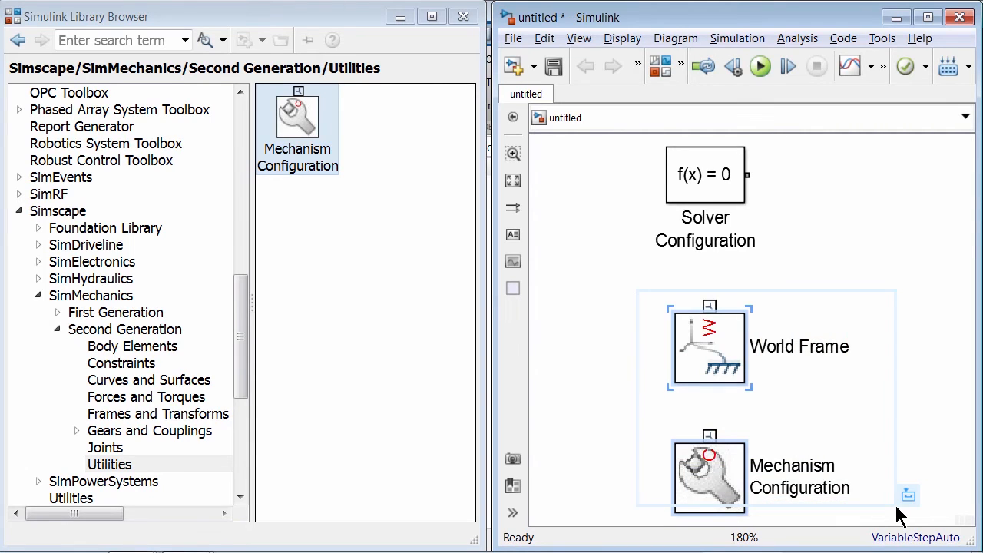
{"action": "key", "text": "ctrl+r"}
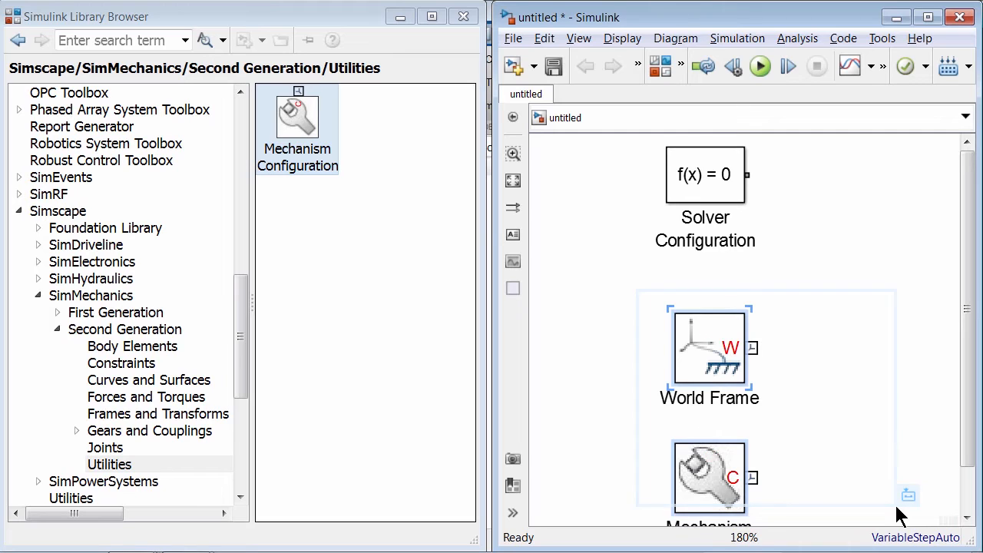
{"action": "left_click", "coordinate": [847, 393]}
{"action": "key", "text": "space"}
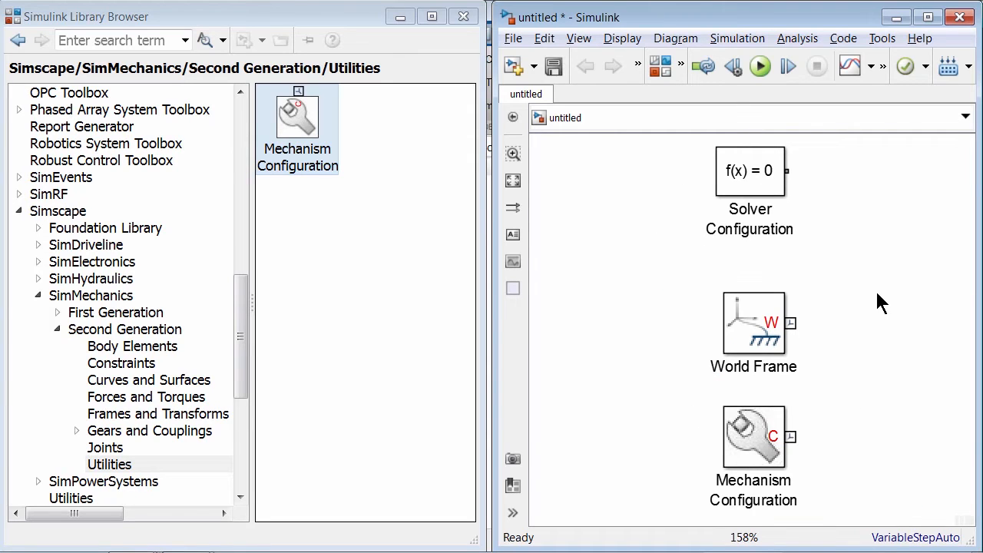
{"action": "mouse_move", "coordinate": [791, 171]}
{"action": "left_mouse_down"}
{"action": "mouse_move", "coordinate": [846, 331]}
{"action": "mouse_move", "coordinate": [816, 446]}
{"action": "mouse_move", "coordinate": [792, 436]}
{"action": "left_mouse_up"}
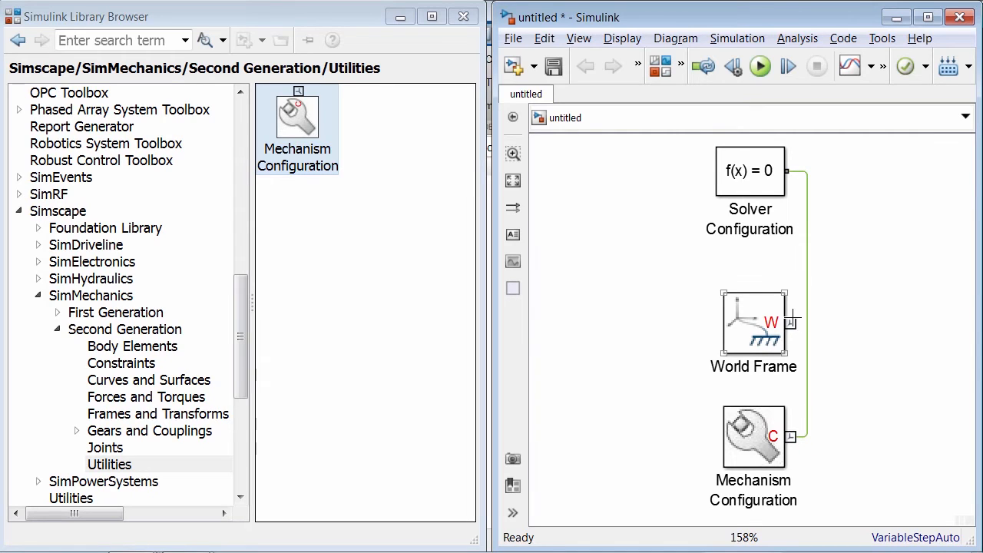
{"action": "left_click_drag", "start_coordinate": [792, 322], "coordinate": [807, 324]}
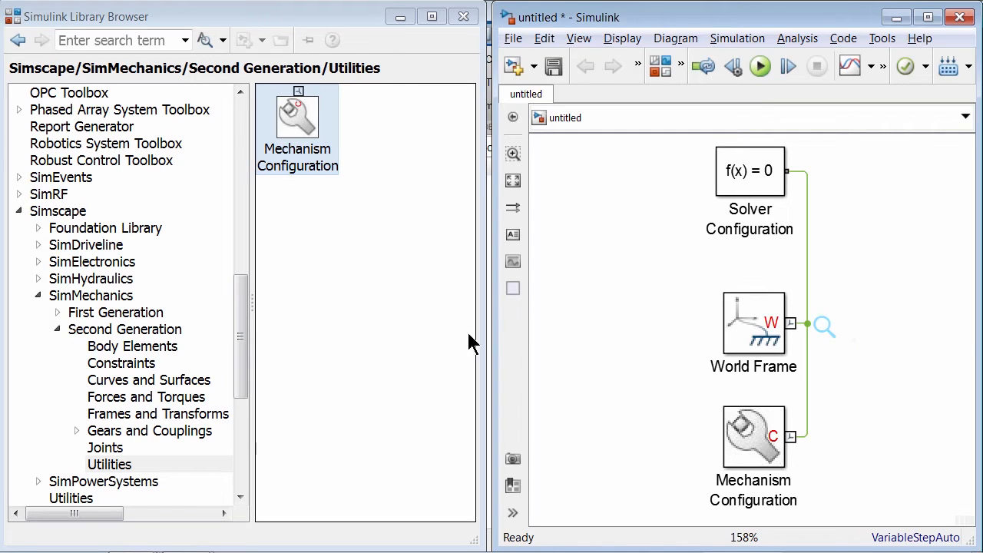
- Add a Solid block named Link from the SimMechanics Second Generation Body Elements and connect it to the World Frame junction
{"action": "left_click", "coordinate": [147, 352]}
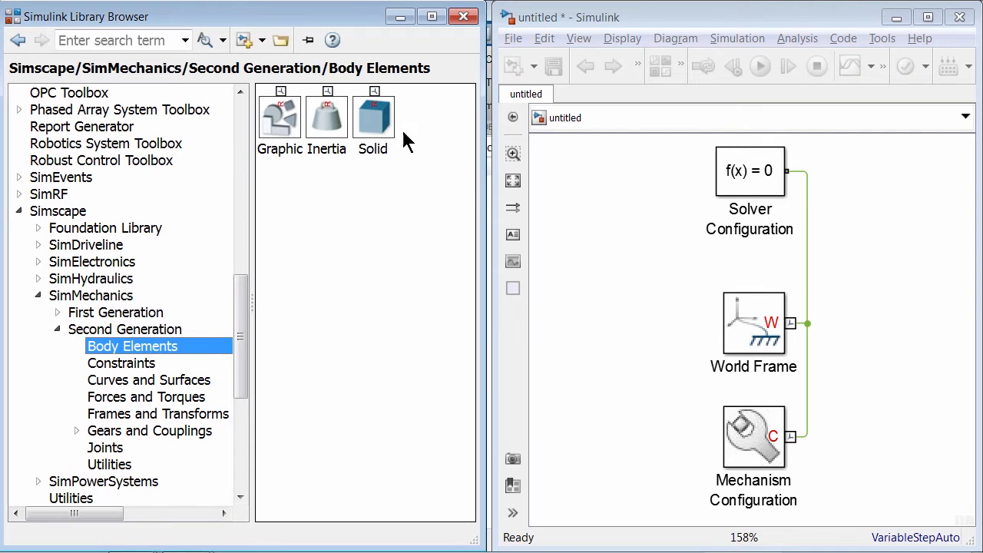
{"action": "left_click", "coordinate": [382, 119]}
{"action": "left_click_drag", "start_coordinate": [382, 119], "coordinate": [949, 376]}
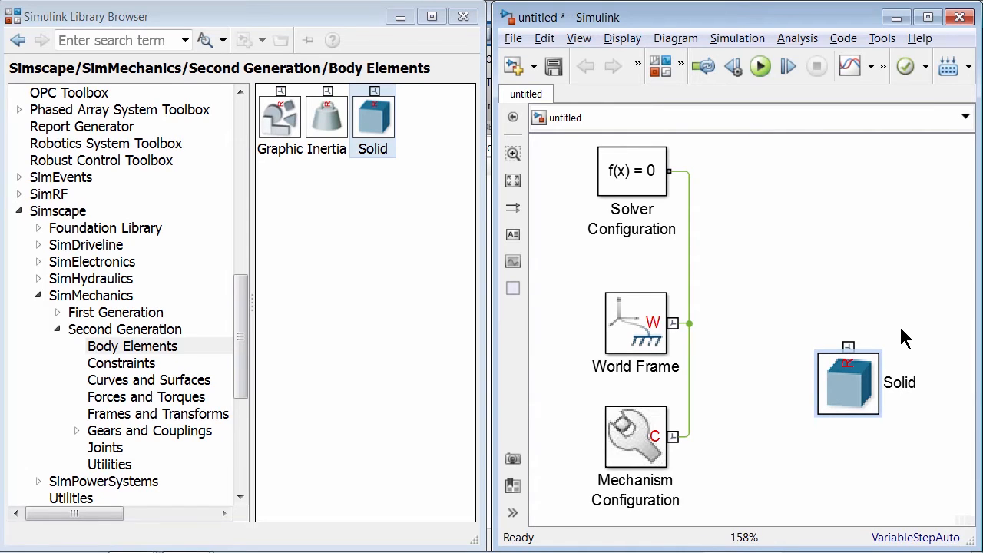
{"action": "double_click", "coordinate": [906, 383]}
{"action": "type", "text": "Link"}
{"action": "left_click", "coordinate": [914, 258]}
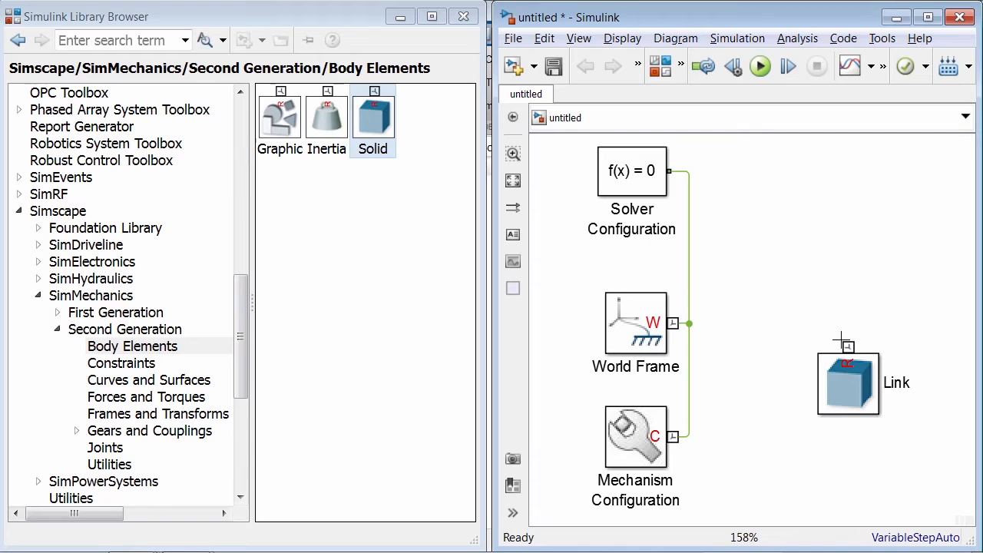
{"action": "left_click_drag", "start_coordinate": [845, 346], "coordinate": [689, 324]}
- Set the Link solid's brick dimensions to [4.5 1 1] cm, then update its preview and fit it to the view
{"action": "double_click", "coordinate": [867, 381]}
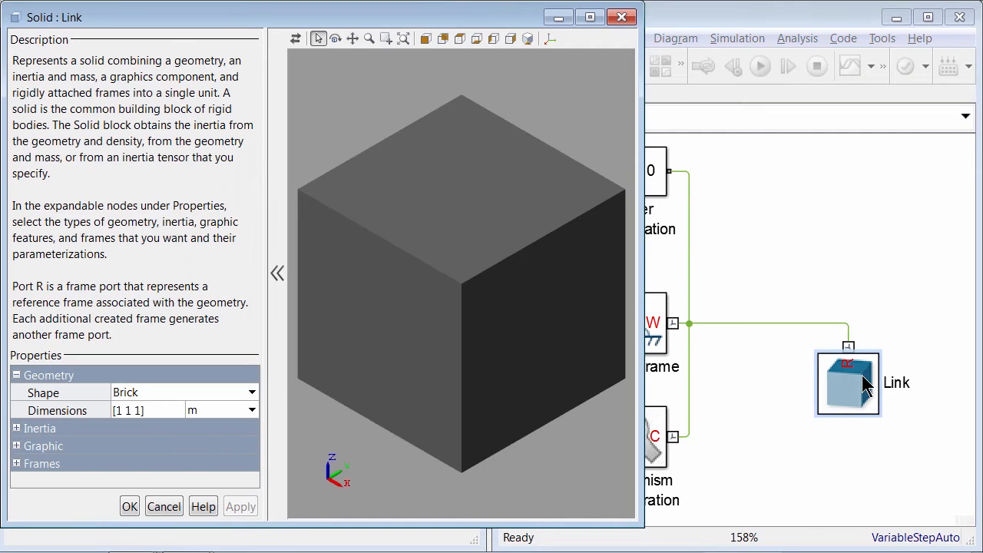
{"action": "left_click", "coordinate": [18, 375]}
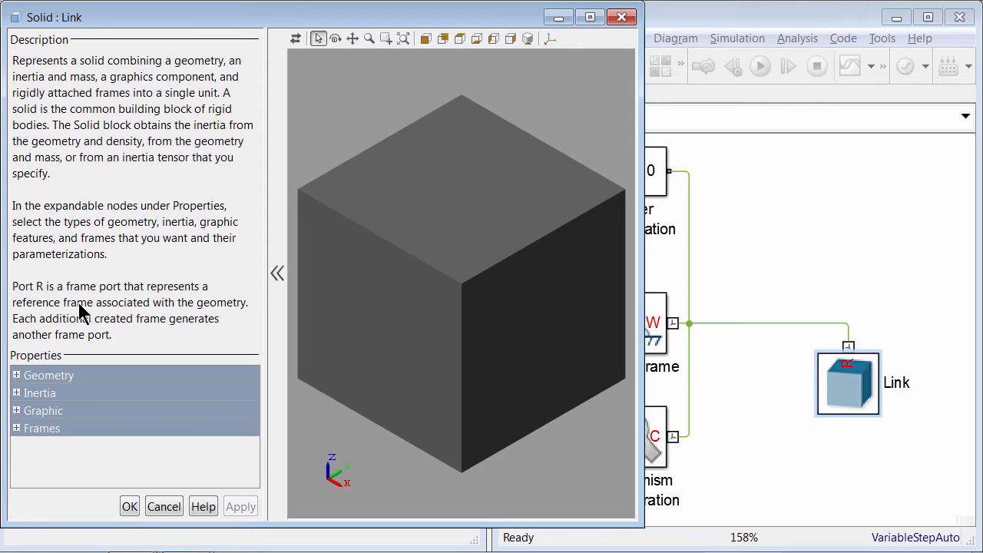
{"action": "left_click", "coordinate": [16, 375]}
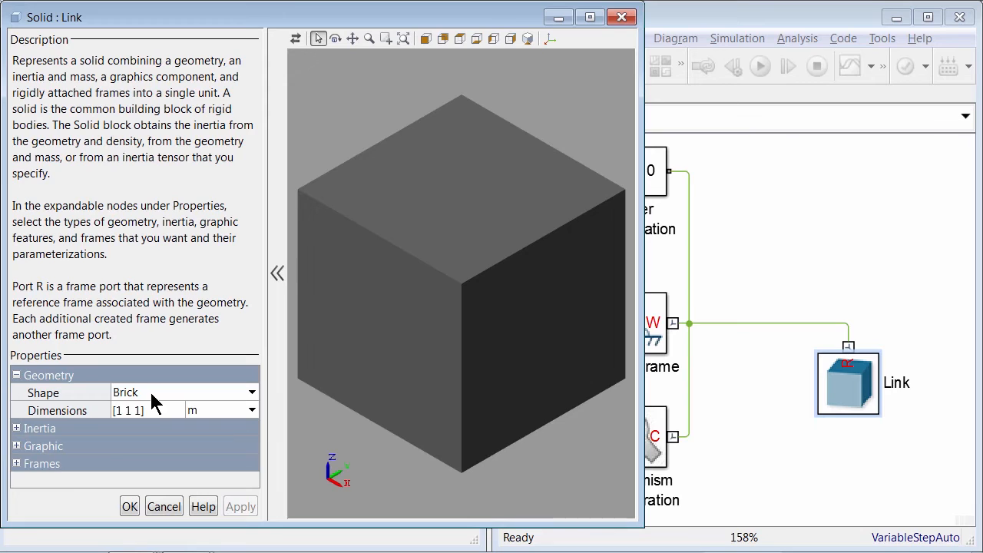
{"action": "left_click", "coordinate": [139, 410]}
{"action": "left_click", "coordinate": [122, 409]}
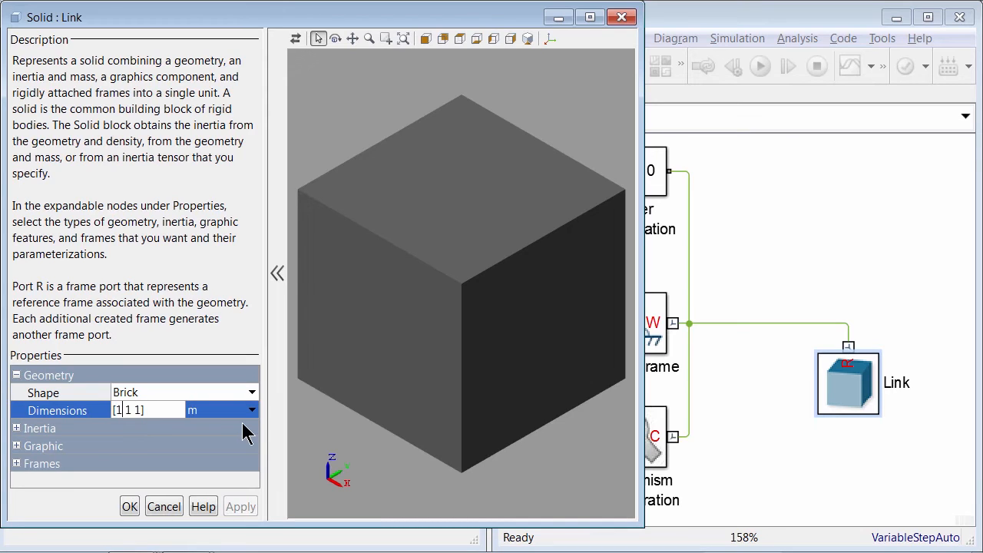
{"action": "key", "text": "BackSpace"}
{"action": "type", "text": "4"}
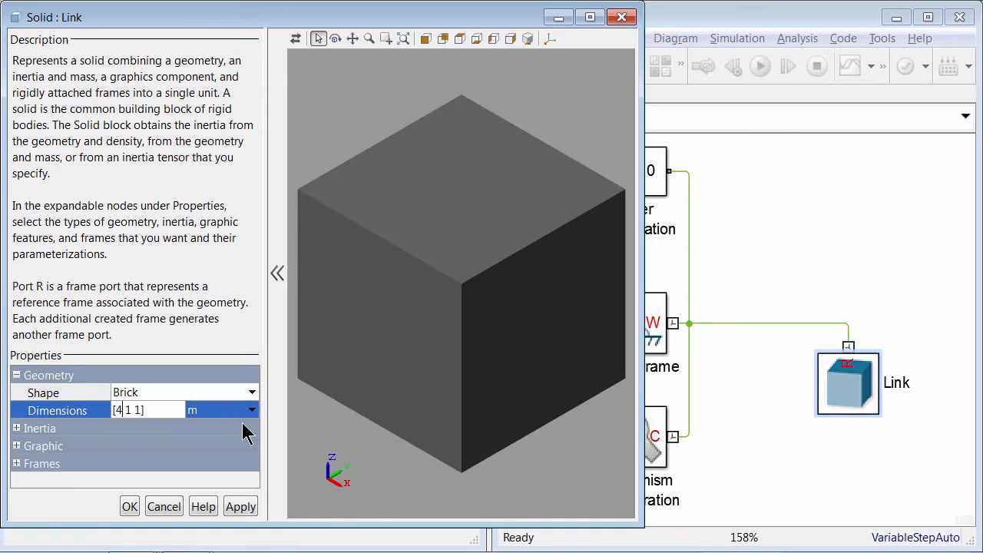
{"action": "type", "text": ".5"}
{"action": "left_click", "coordinate": [228, 411]}
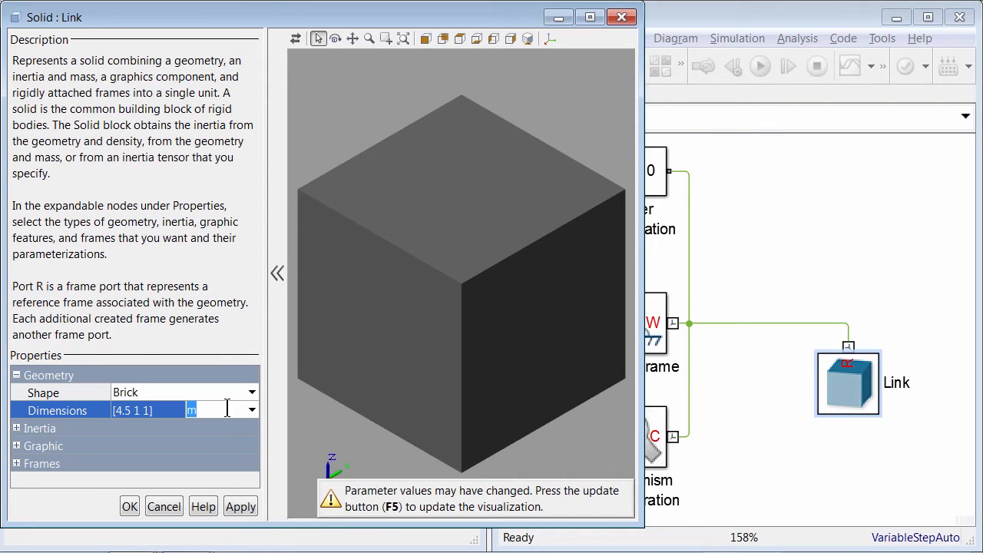
{"action": "type", "text": "cm"}
{"action": "left_click", "coordinate": [296, 41]}
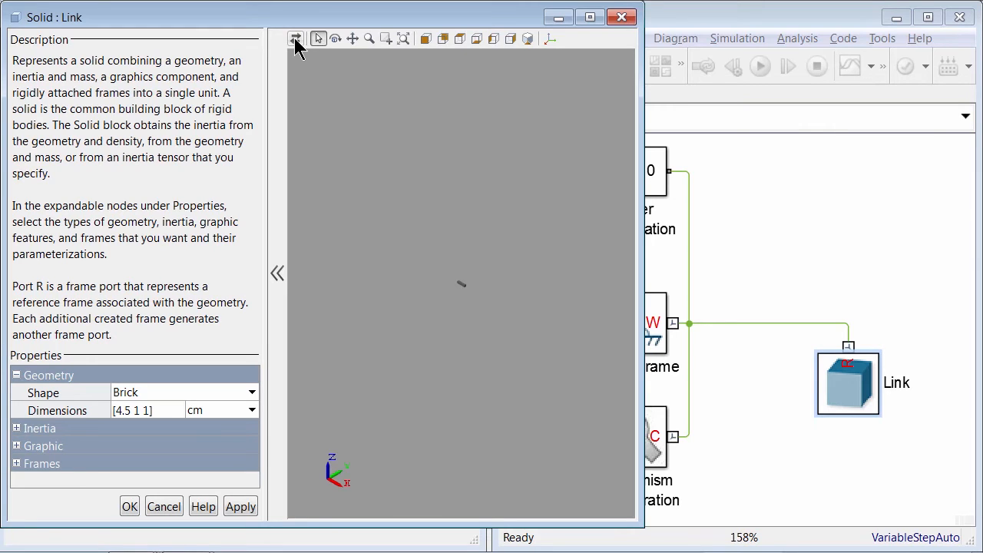
{"action": "left_click", "coordinate": [404, 40]}
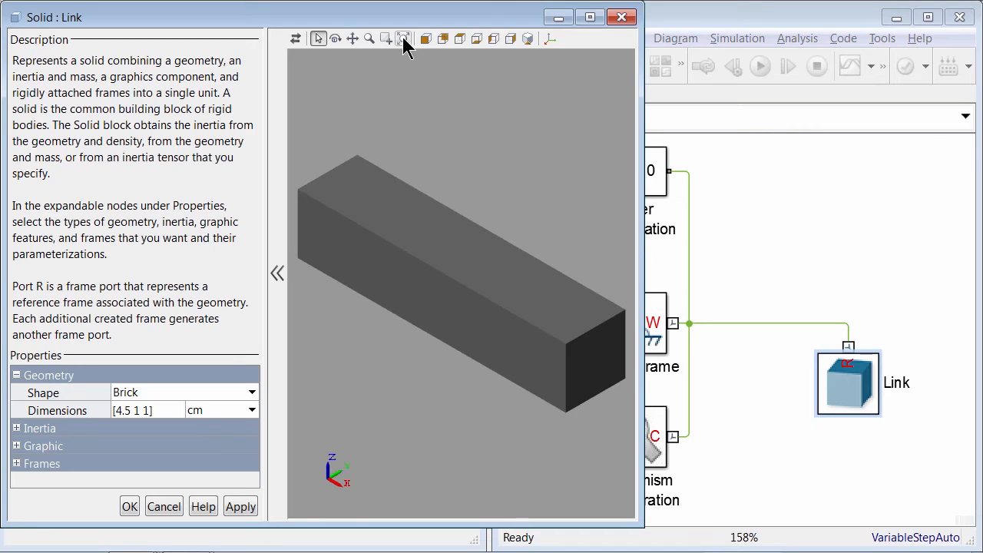
- Set the Link solid's inertia density to 8000 kg/(m^3)
{"action": "left_click", "coordinate": [16, 375]}
{"action": "left_click", "coordinate": [16, 393]}
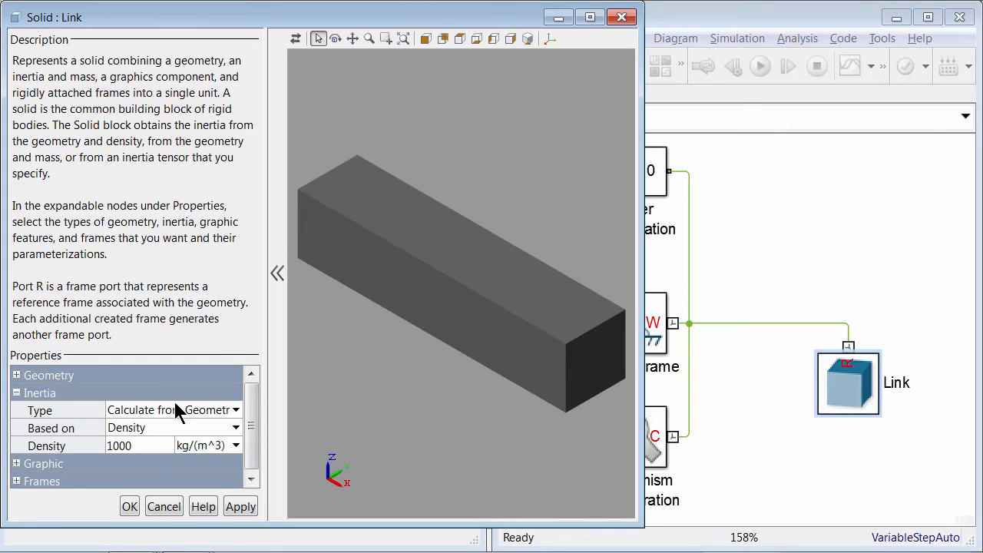
{"action": "left_click", "coordinate": [150, 445]}
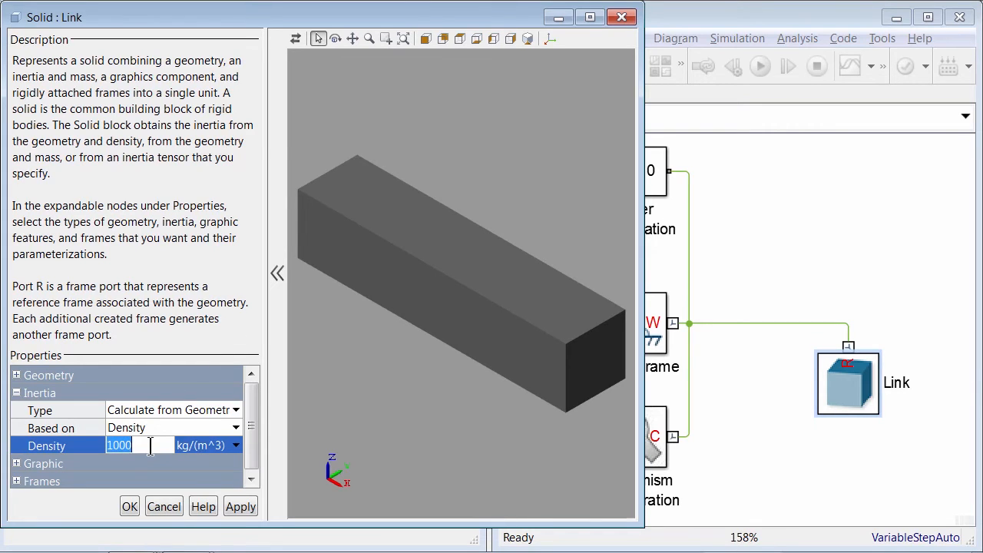
{"action": "type", "text": "8000"}
{"action": "double_click", "coordinate": [151, 446]}
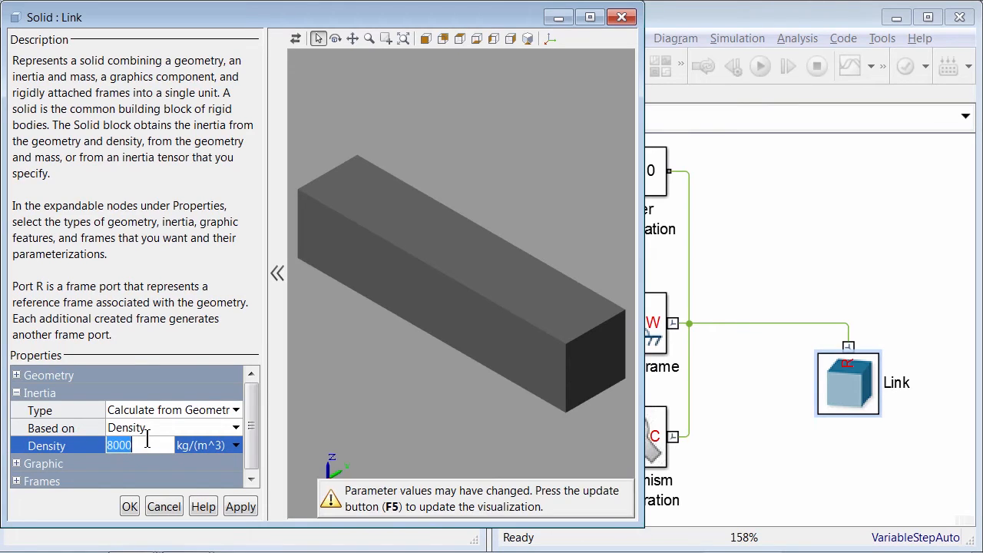
{"action": "left_click", "coordinate": [16, 393]}
- Set the Link solid's graphic color to light blue [0.0 0.8 1.0], update its preview and accept the block settings
{"action": "left_click", "coordinate": [17, 411]}
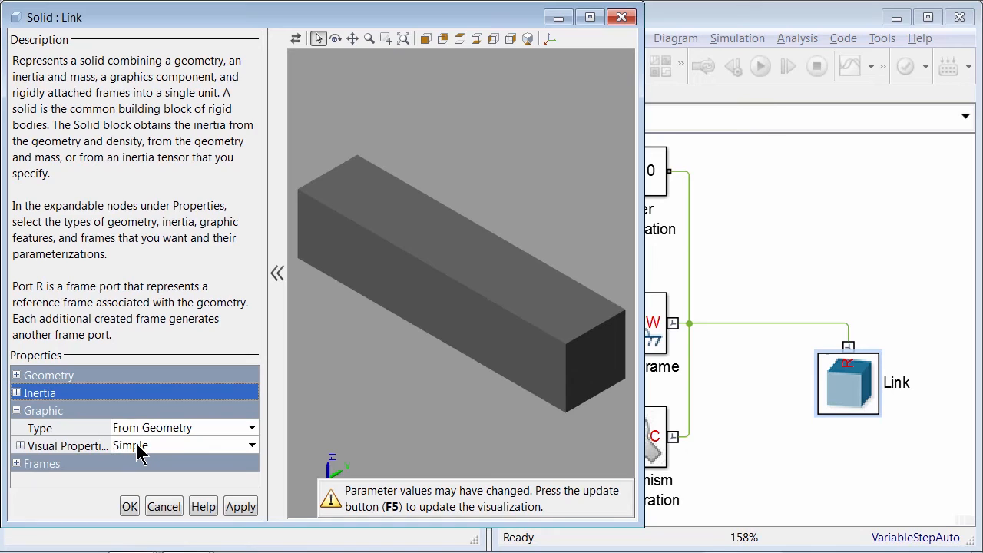
{"action": "left_click", "coordinate": [20, 446]}
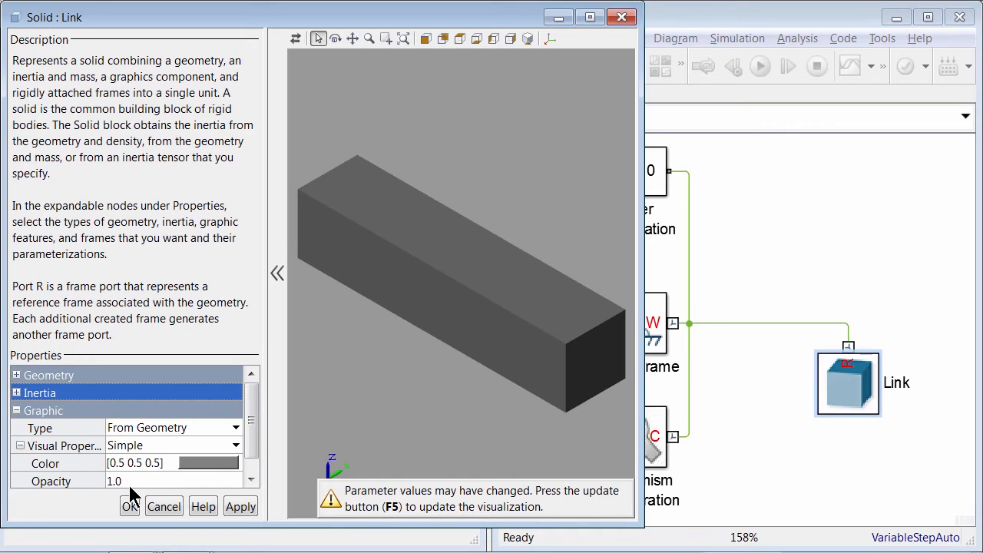
{"action": "left_click", "coordinate": [197, 462]}
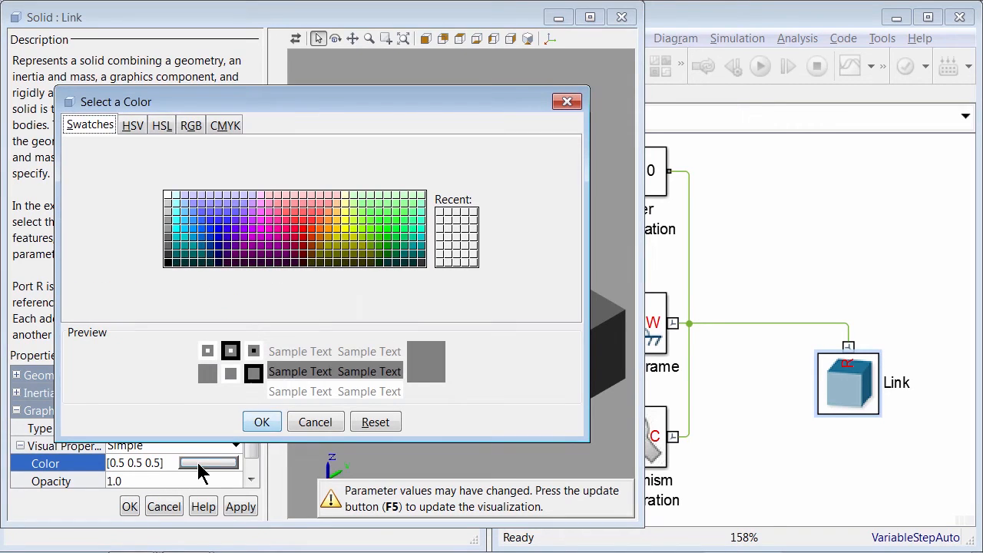
{"action": "left_click", "coordinate": [186, 229]}
{"action": "left_click", "coordinate": [260, 421]}
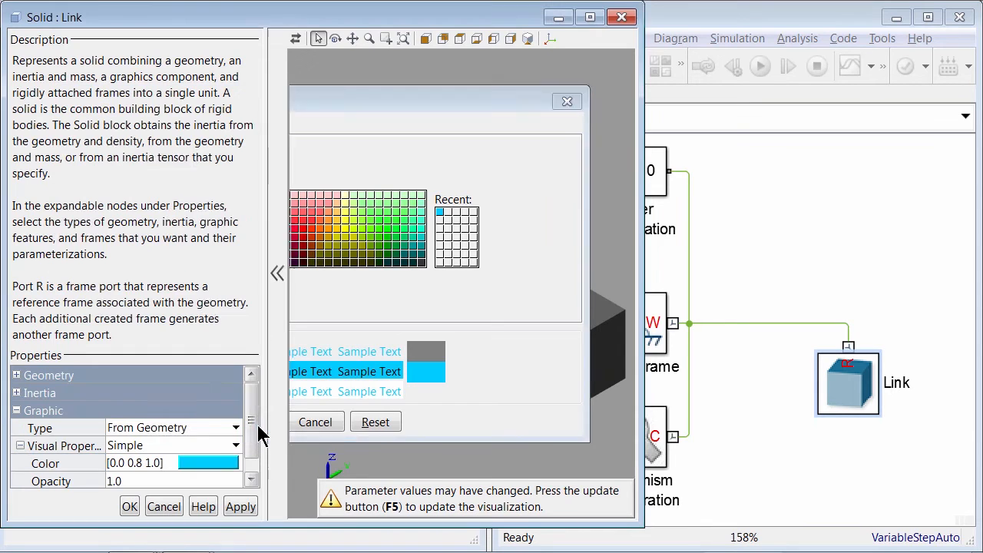
{"action": "left_click", "coordinate": [297, 39]}
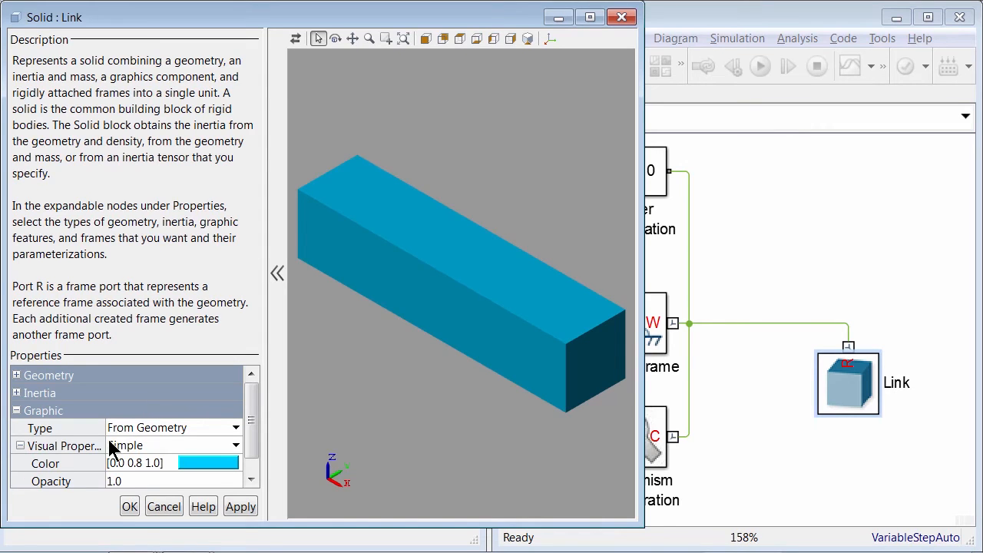
{"action": "left_click", "coordinate": [130, 506]}
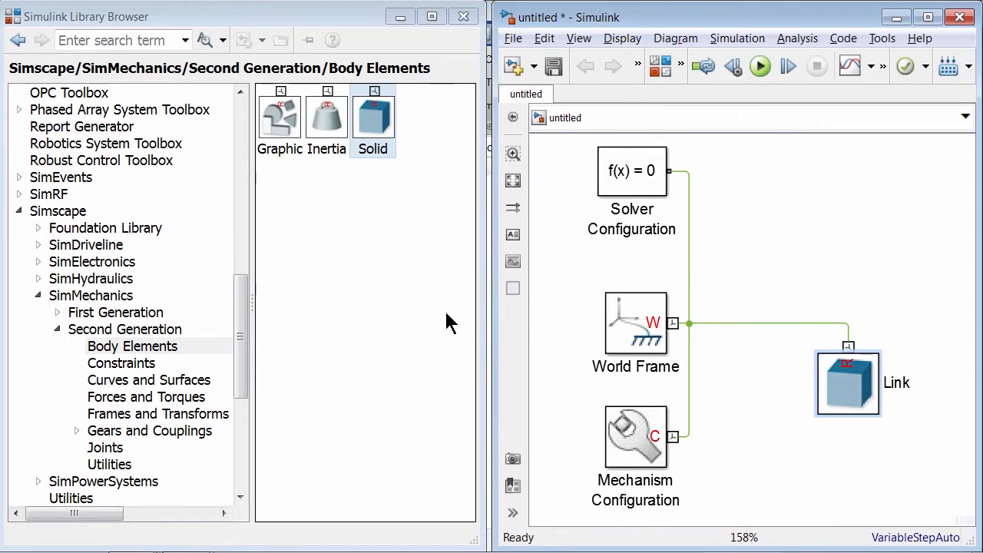
- Show the updated model in Mechanics Explorer in isometric view and select Link to examine its geometry and reference frame
{"action": "left_click", "coordinate": [541, 286]}
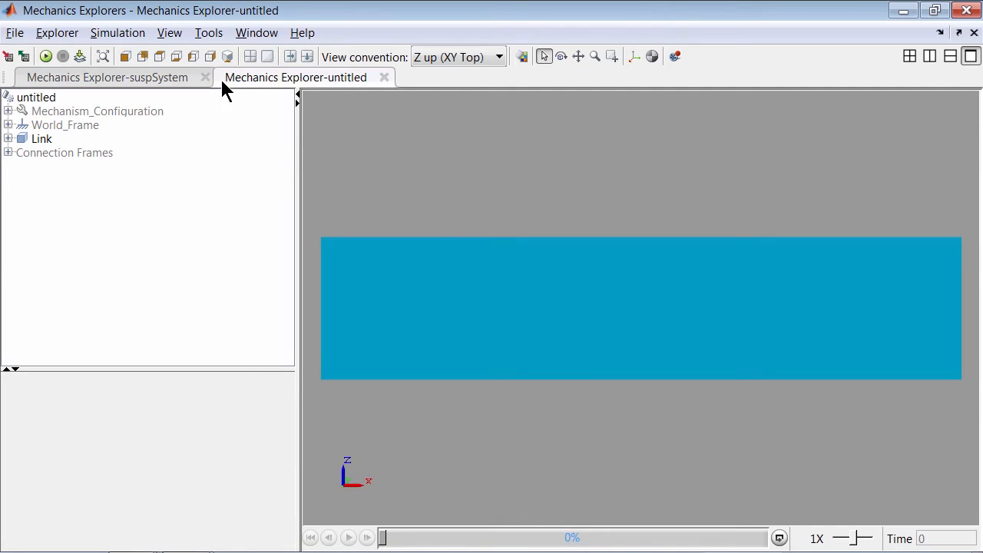
{"action": "left_click", "coordinate": [229, 56]}
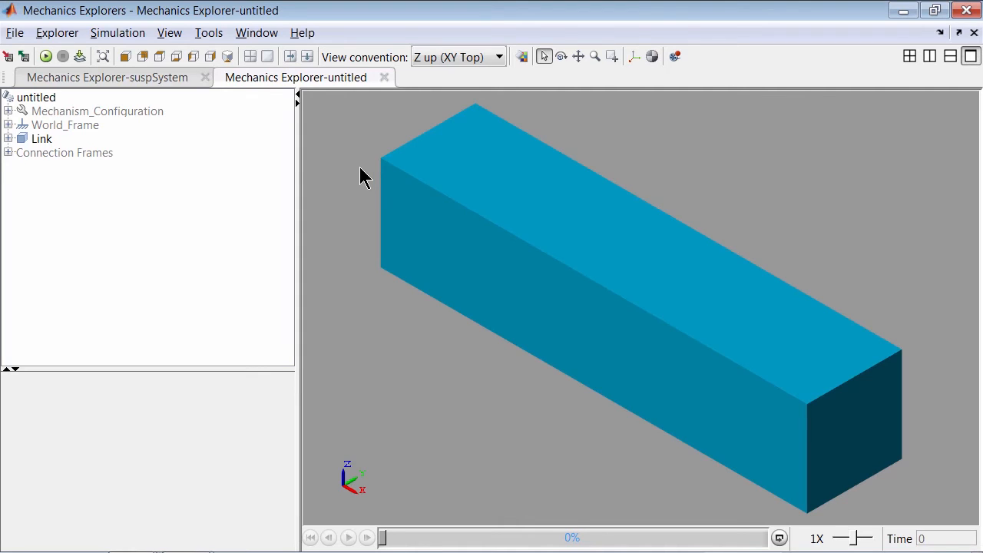
{"action": "left_click", "coordinate": [40, 141]}
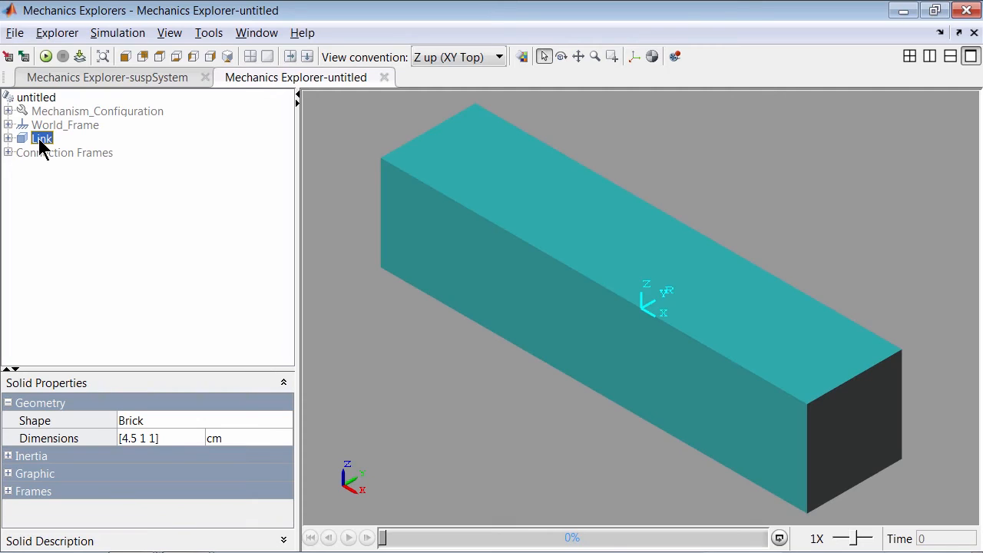
- Change the view convention to Y up (XY Front), reapply the isometric view and return to the Simulink model
{"action": "left_click", "coordinate": [432, 60]}
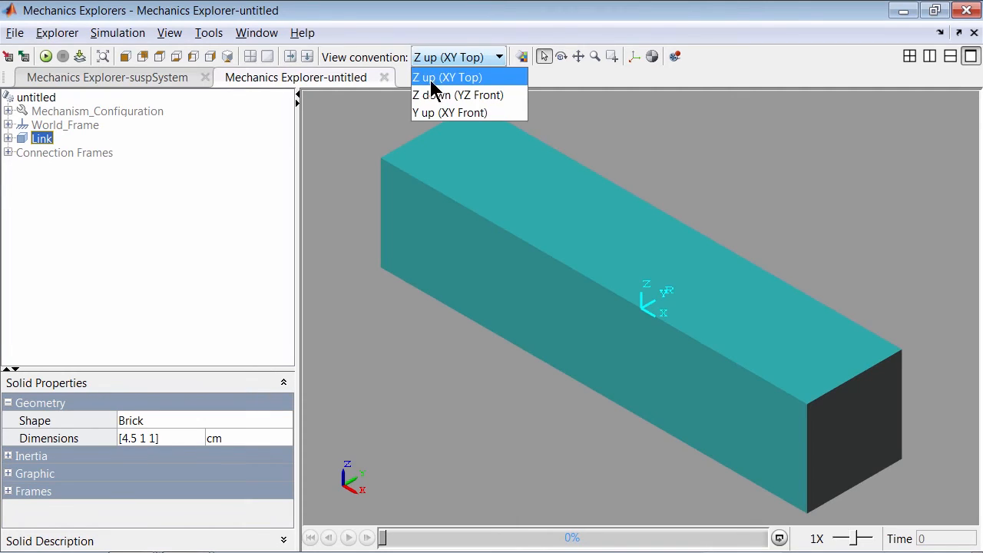
{"action": "left_click", "coordinate": [428, 114]}
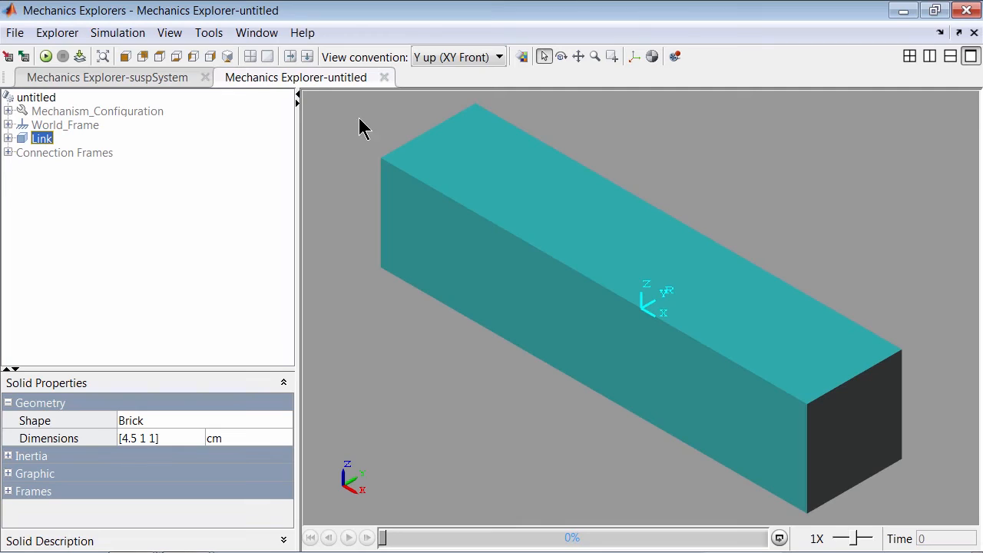
{"action": "left_click", "coordinate": [230, 58]}
{"action": "left_click", "coordinate": [902, 11]}
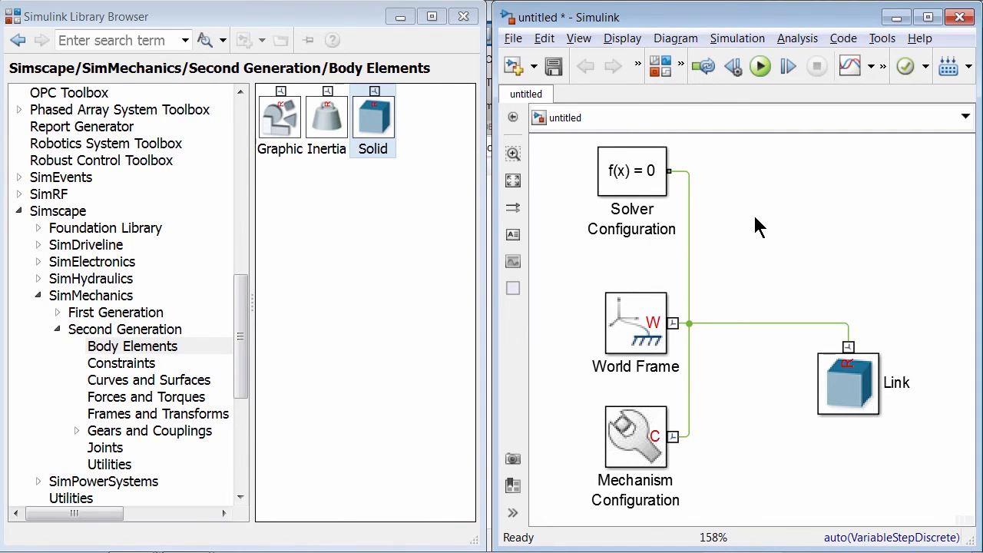
- Add a Rigid Transform block from Frames and Transforms to the model and set its translation to Standard Axis along +X
{"action": "left_click", "coordinate": [157, 416]}
{"action": "left_click_drag", "start_coordinate": [367, 132], "coordinate": [794, 262]}
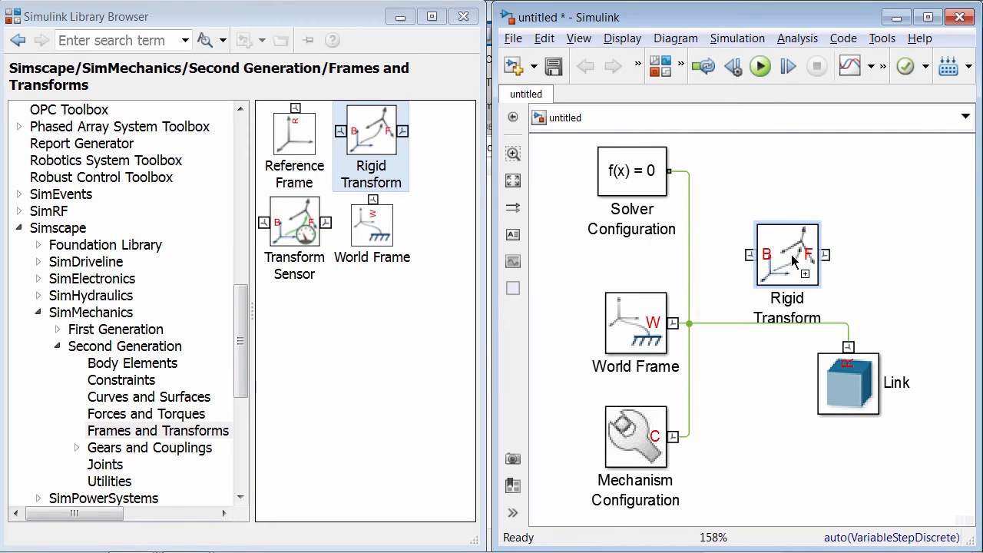
{"action": "double_click", "coordinate": [789, 259]}
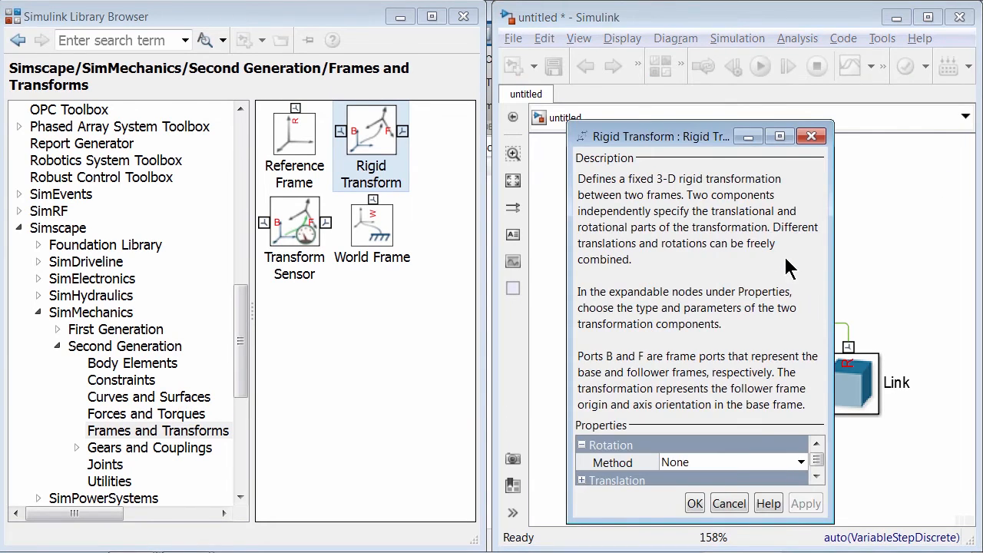
{"action": "left_click", "coordinate": [581, 444]}
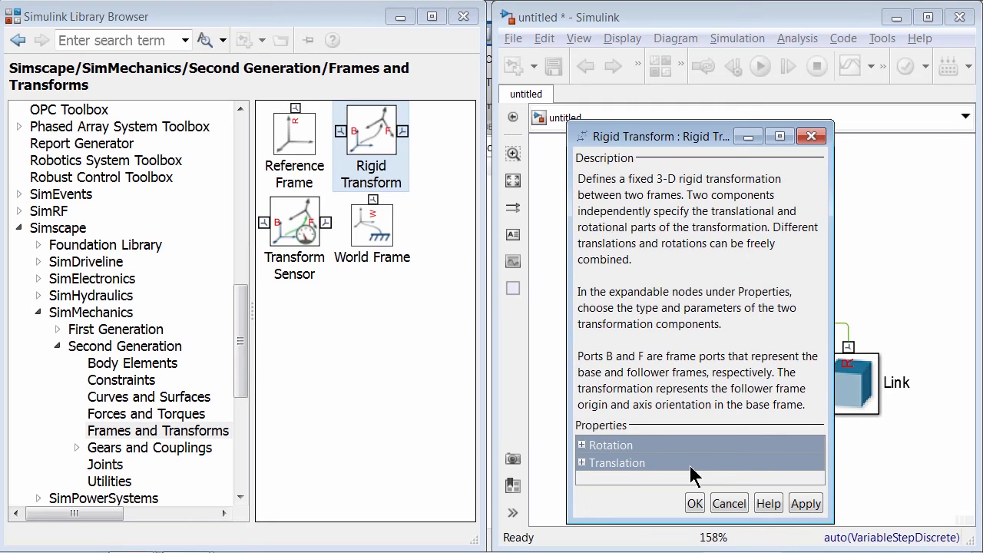
{"action": "left_click", "coordinate": [780, 136]}
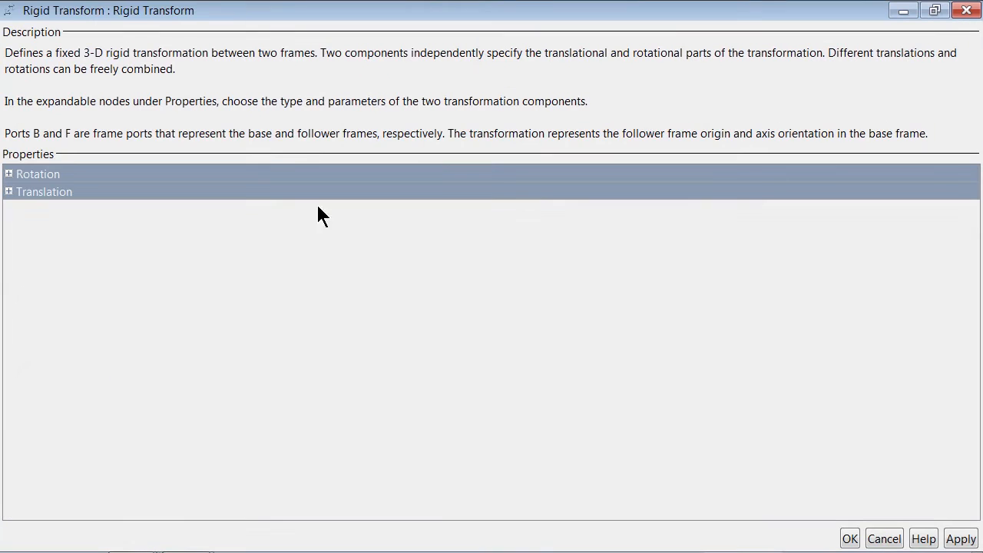
{"action": "left_click", "coordinate": [8, 192]}
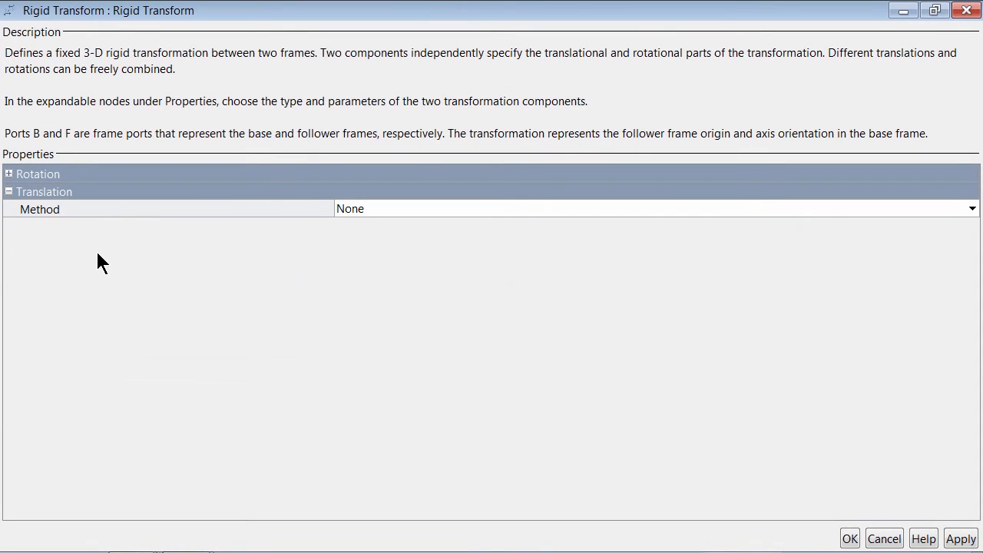
{"action": "left_click", "coordinate": [410, 207]}
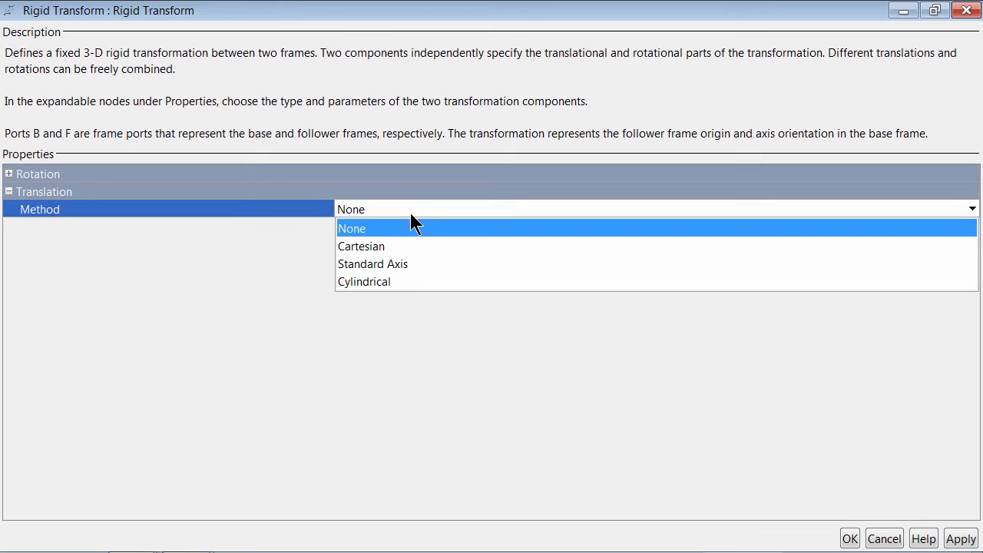
{"action": "left_click", "coordinate": [396, 262]}
{"action": "left_click", "coordinate": [379, 224]}
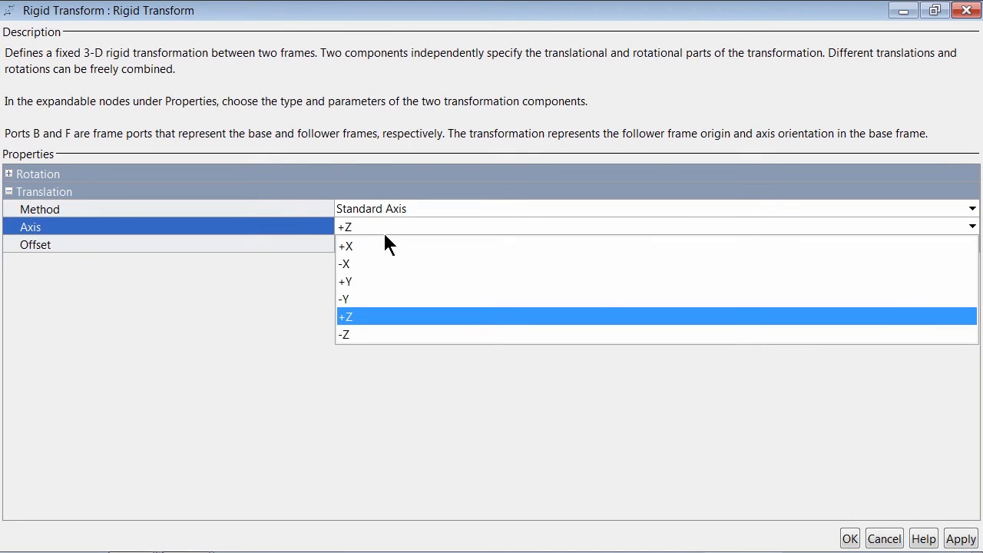
{"action": "left_click", "coordinate": [384, 247]}
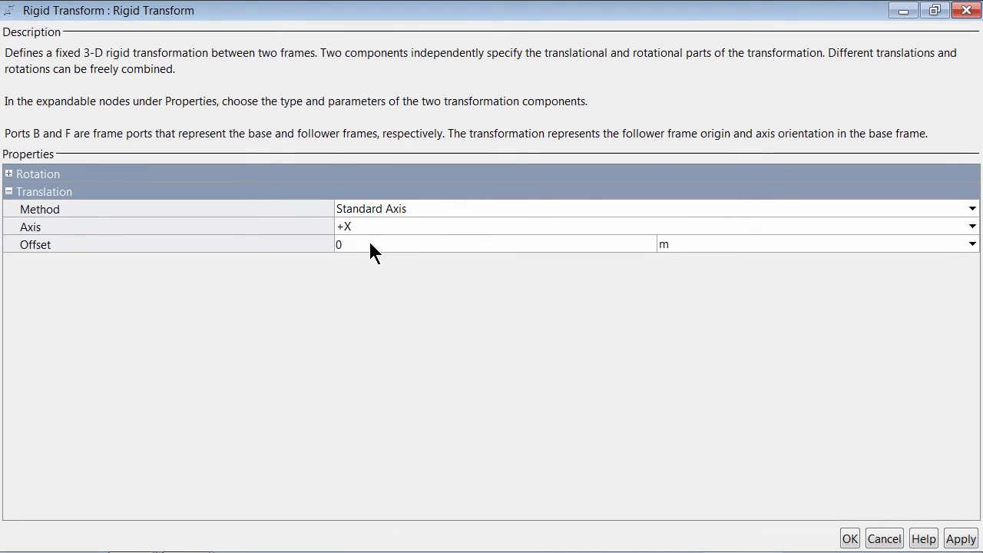
- Set the Rigid Transform's offset to 4.5/2 cm, accept it, and insert the block into the line between World Frame and Link
{"action": "left_click", "coordinate": [401, 225]}
{"action": "left_click", "coordinate": [397, 247]}
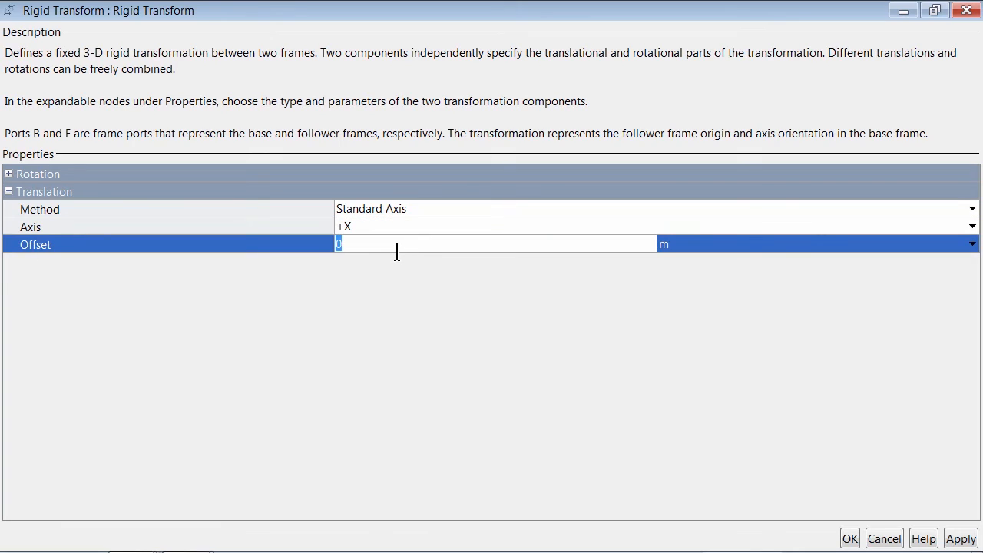
{"action": "type", "text": "4.5/2"}
{"action": "left_click", "coordinate": [728, 244]}
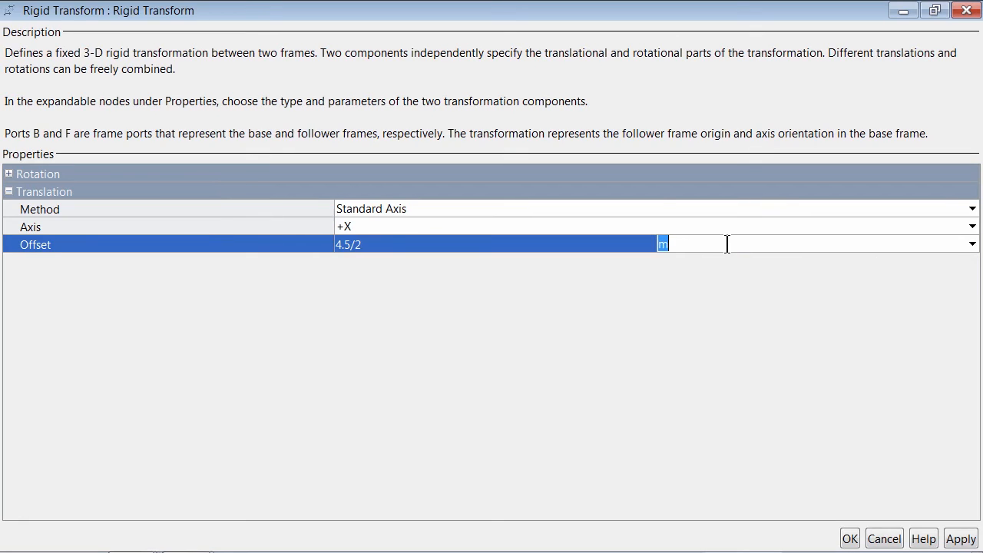
{"action": "type", "text": "cm"}
{"action": "left_click", "coordinate": [850, 538]}
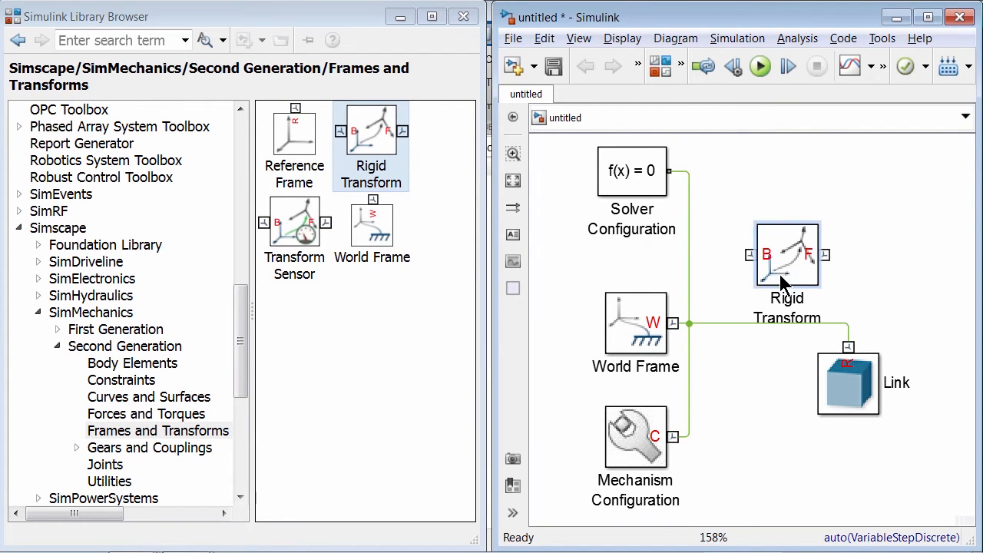
{"action": "left_click_drag", "start_coordinate": [781, 283], "coordinate": [755, 331]}
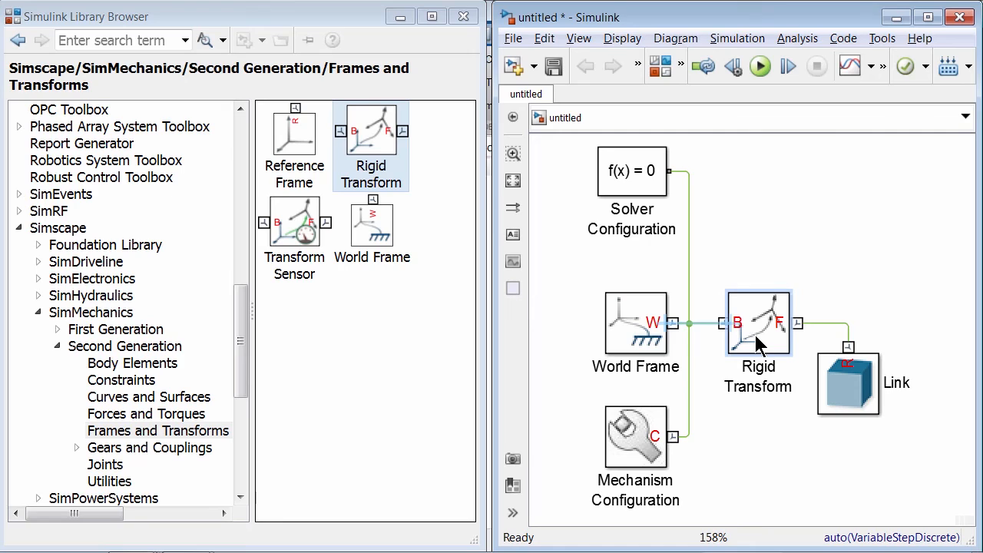
{"action": "left_click", "coordinate": [815, 287]}
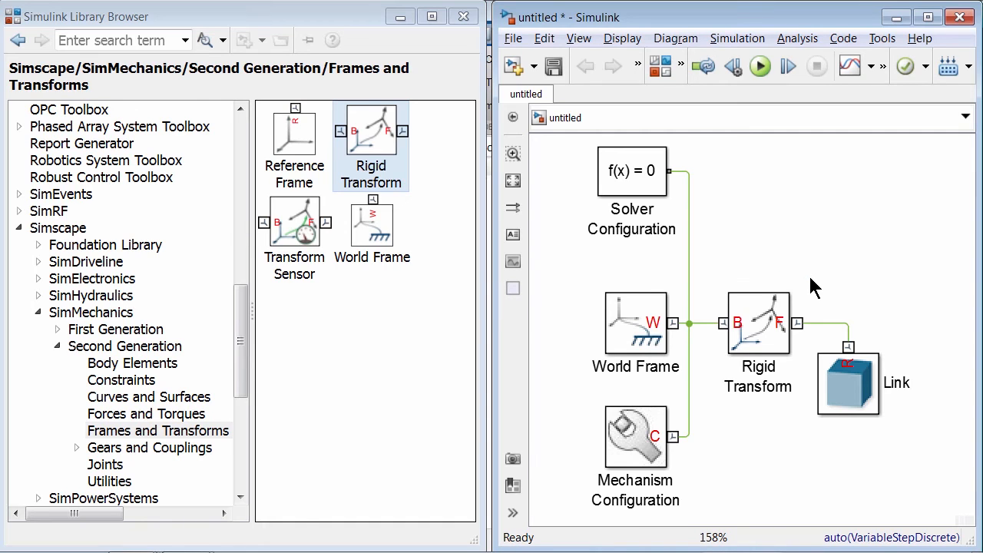
- Switch to Mechanics Explorer, fit the Link to the view, examine the Rigid_Transform's base and follower frames, and return to Simulink
{"action": "key", "text": "alt+Tab"}
{"action": "key", "text": "alt+Tab"}
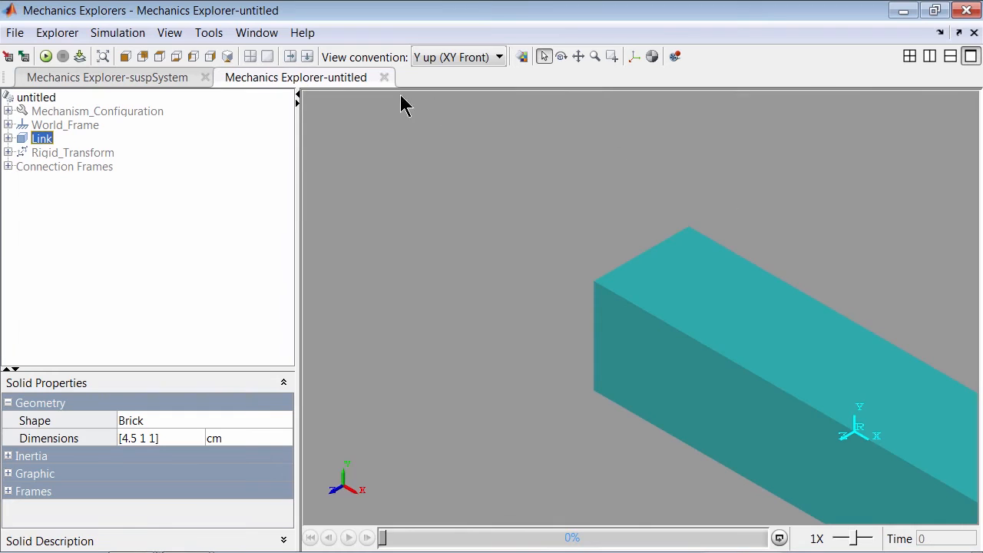
{"action": "left_click", "coordinate": [105, 60]}
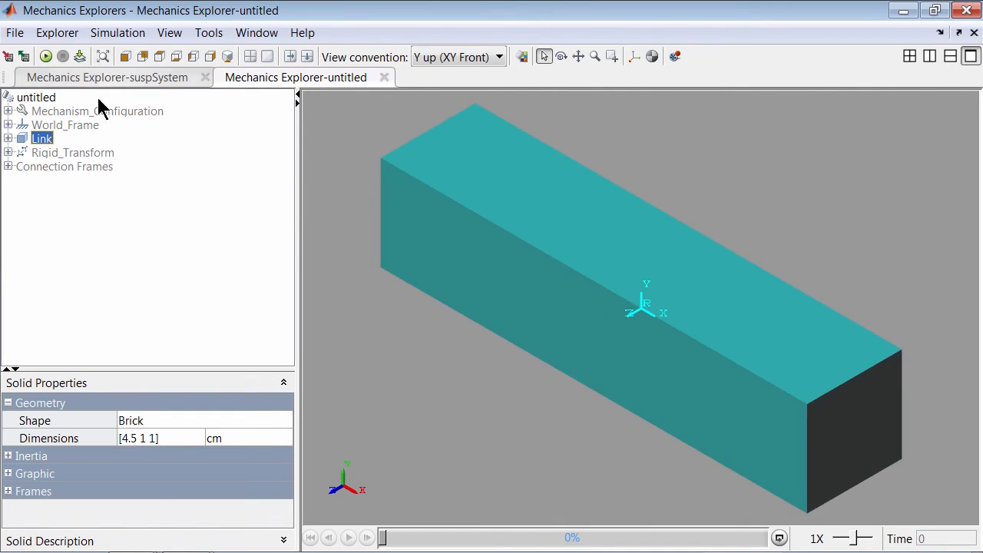
{"action": "left_click", "coordinate": [80, 151]}
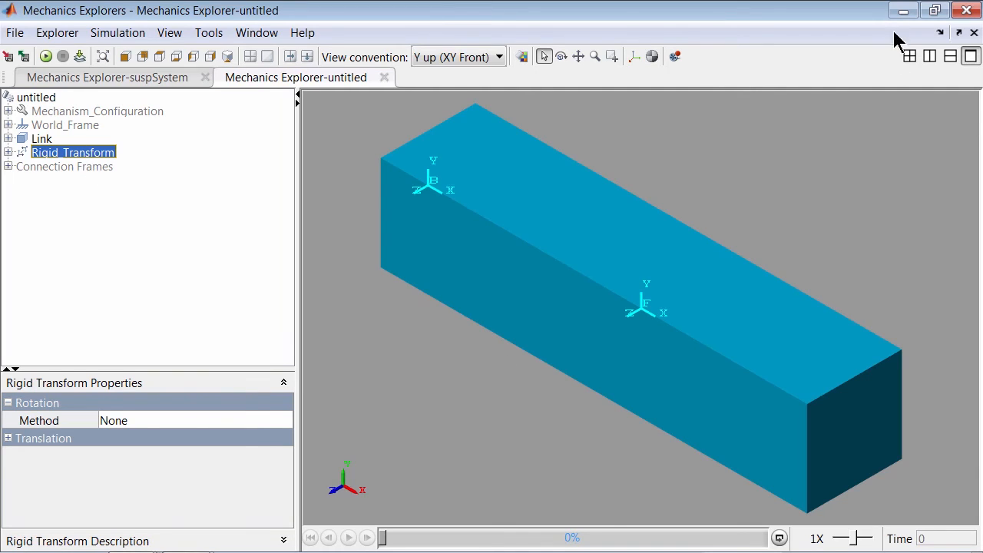
{"action": "left_click", "coordinate": [903, 11]}
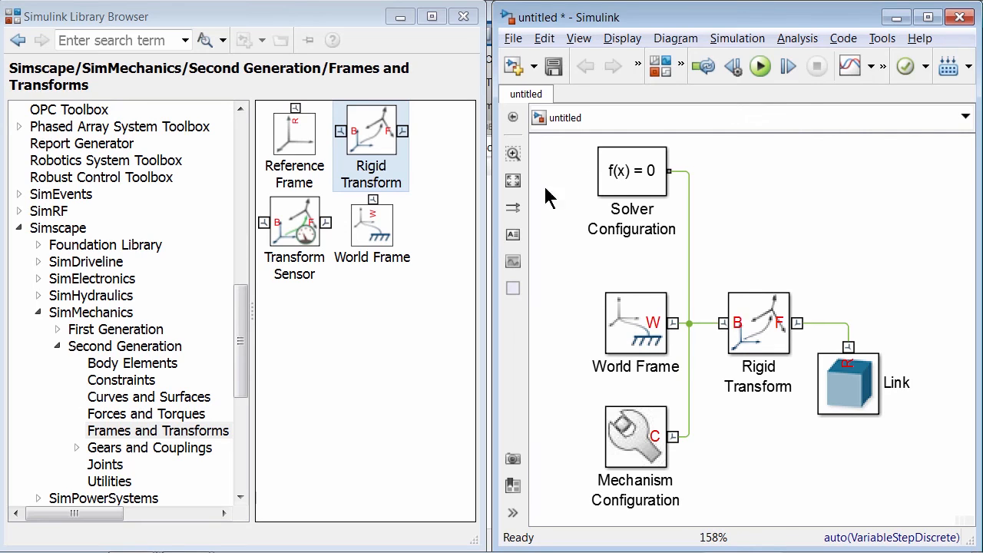
- Add a Revolute Joint block from the SimMechanics Second Generation Joints library above the Rigid Transform block
{"action": "left_click", "coordinate": [102, 464]}
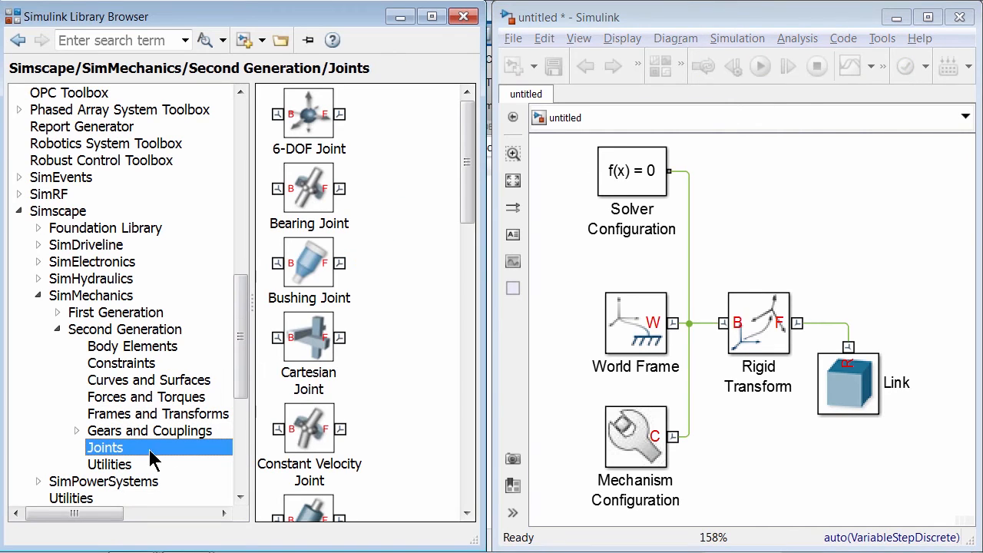
{"action": "left_click_drag", "start_coordinate": [466, 176], "coordinate": [471, 428]}
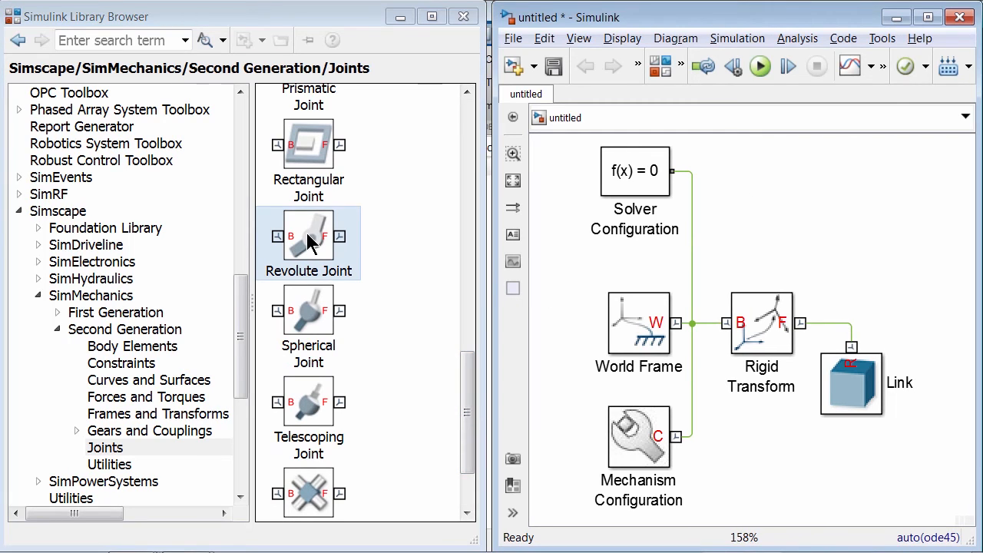
{"action": "left_click_drag", "start_coordinate": [307, 234], "coordinate": [779, 215]}
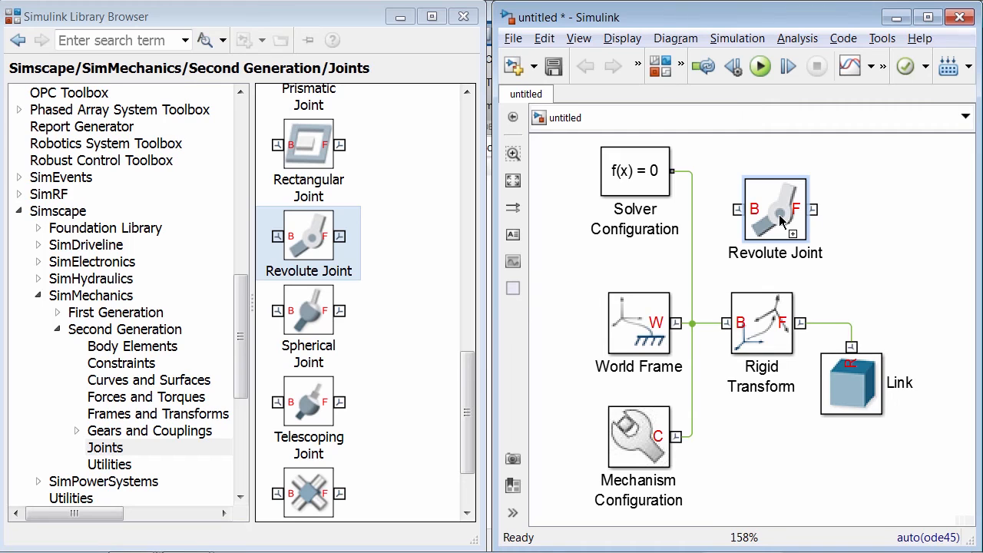
- Review the Revolute Joint's properties, shift Rigid Transform and Link to make room, and insert the joint between World Frame and Rigid Transform
{"action": "double_click", "coordinate": [780, 219]}
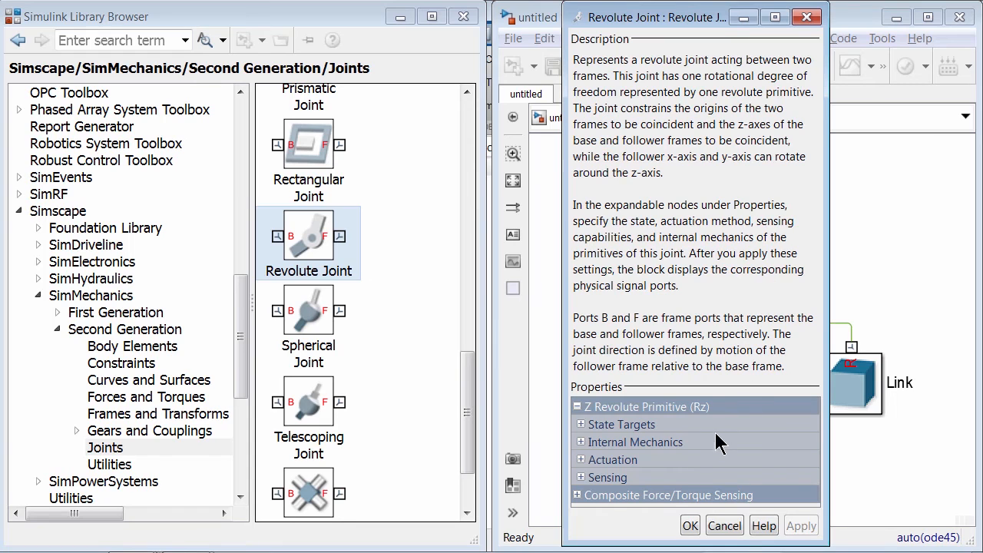
{"action": "left_click", "coordinate": [694, 527]}
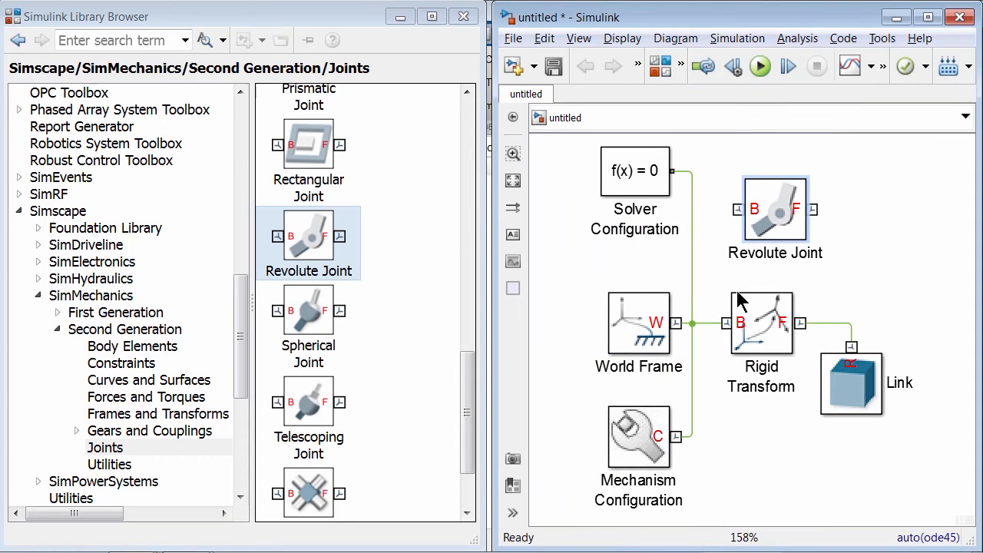
{"action": "left_click_drag", "start_coordinate": [749, 282], "coordinate": [890, 413]}
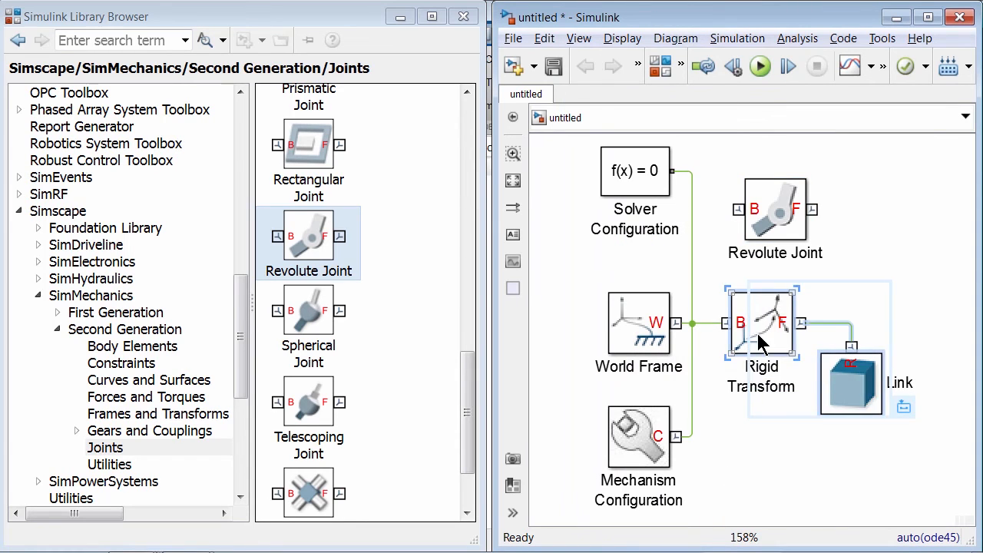
{"action": "left_click_drag", "start_coordinate": [756, 330], "coordinate": [862, 344]}
{"action": "left_click_drag", "start_coordinate": [764, 224], "coordinate": [743, 338]}
{"action": "left_click", "coordinate": [764, 213]}
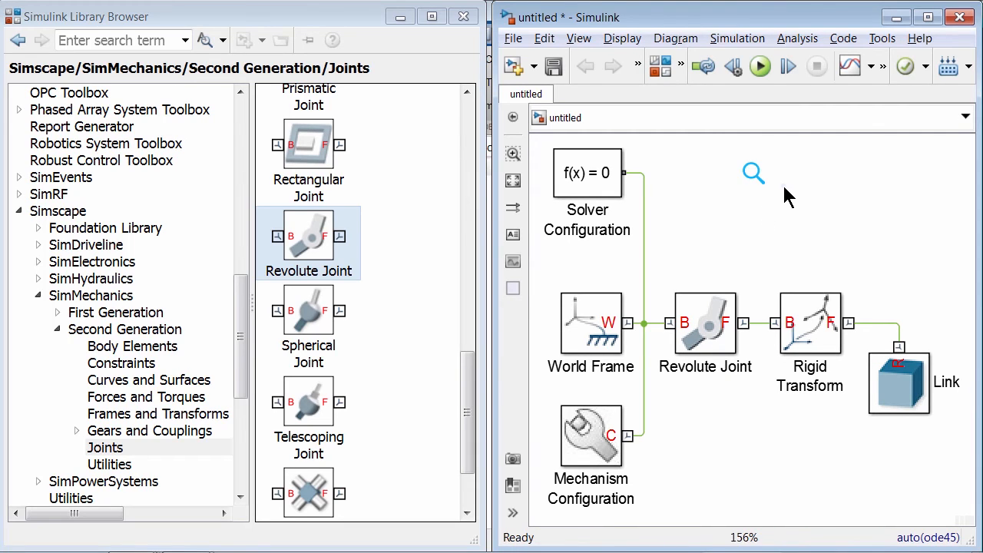
- Switch to Mechanics Explorer, examine the Revolute_Joint's frame on the Link, and run the simulation
{"action": "key", "text": "alt+Tab"}
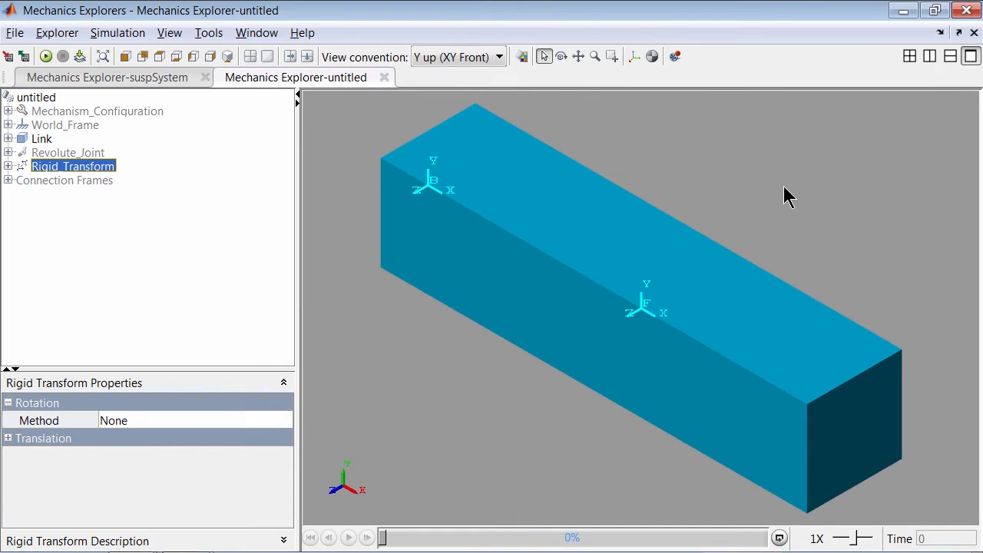
{"action": "left_click", "coordinate": [74, 152]}
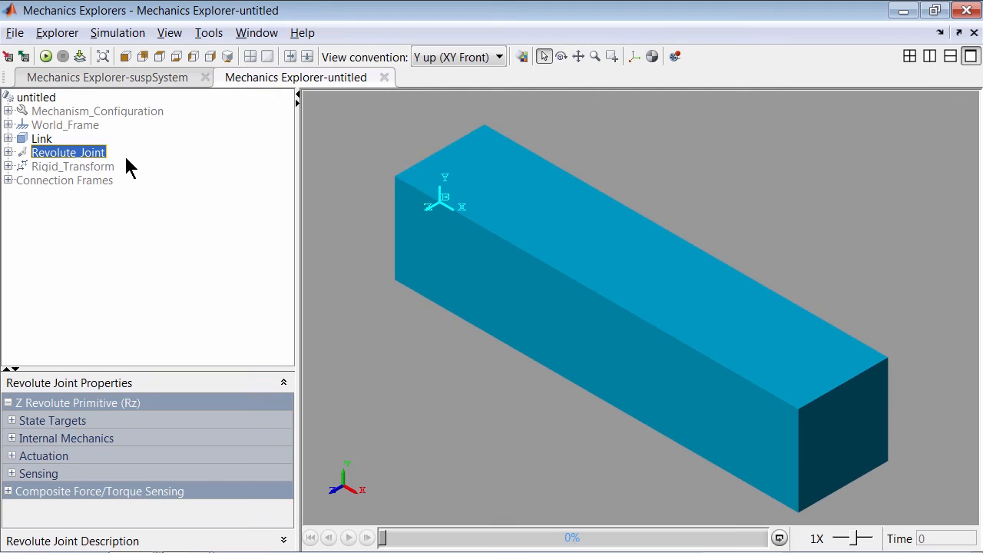
{"action": "left_click", "coordinate": [45, 56]}
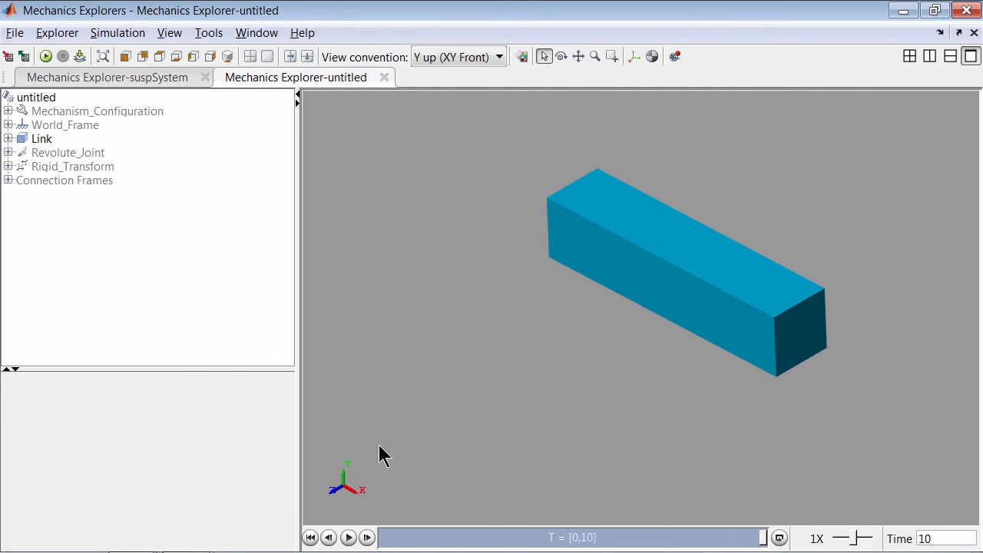
- Play back the simulation animation, try a slower playback speed of 1/2X, and set the speed to 4X
{"action": "left_click", "coordinate": [350, 538]}
{"action": "left_click", "coordinate": [843, 539]}
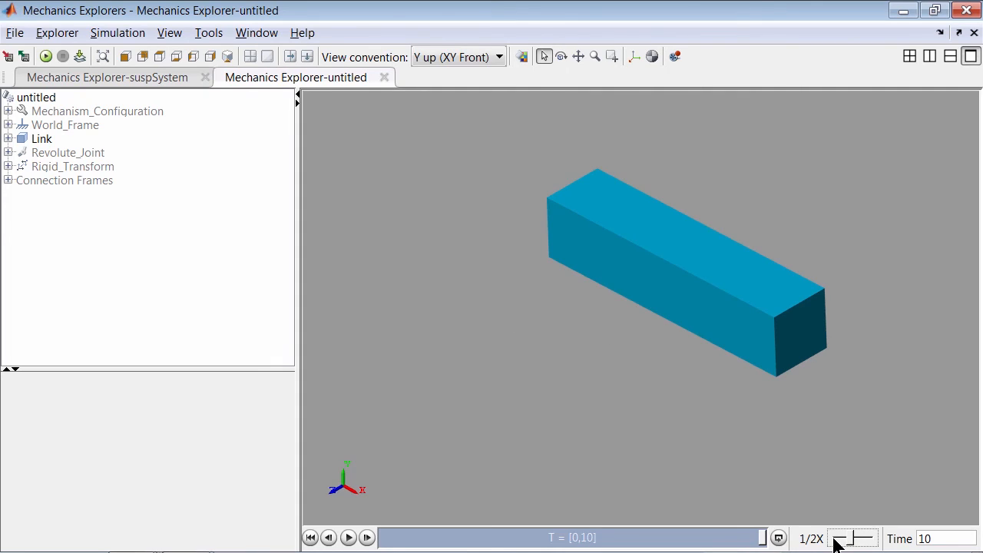
{"action": "left_click", "coordinate": [837, 540]}
{"action": "left_click", "coordinate": [869, 540]}
{"action": "left_click", "coordinate": [871, 540]}
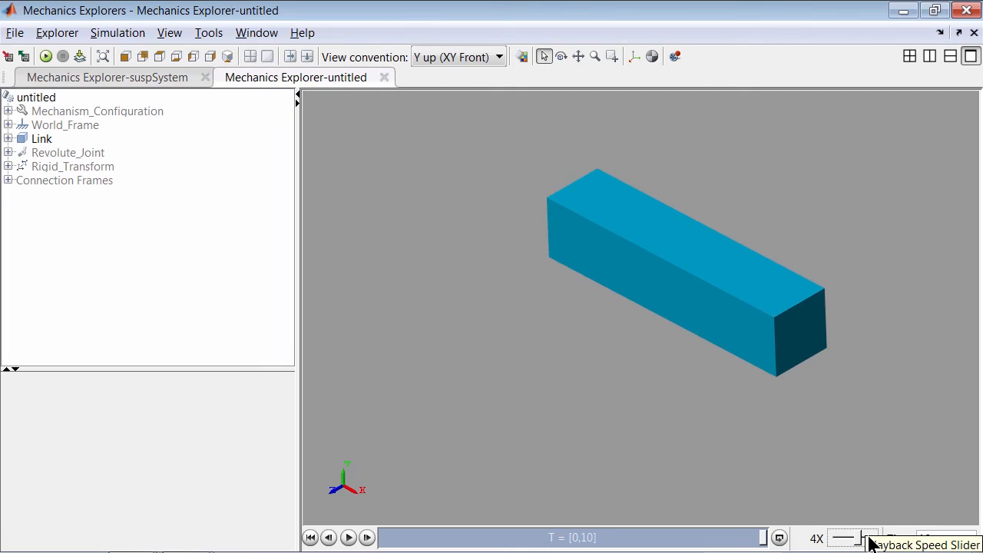
- Show the coordinate frames and the center of mass on the Link in the 3D view
{"action": "left_click", "coordinate": [632, 61]}
{"action": "left_click", "coordinate": [652, 60]}
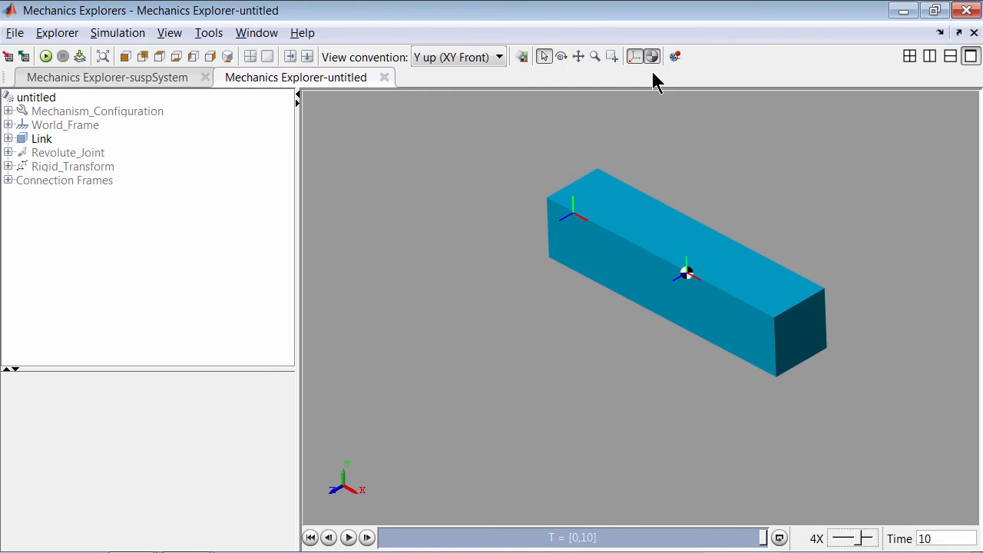
{"action": "key", "text": "alt+Tab"}
{"action": "key", "text": "alt+Tab"}
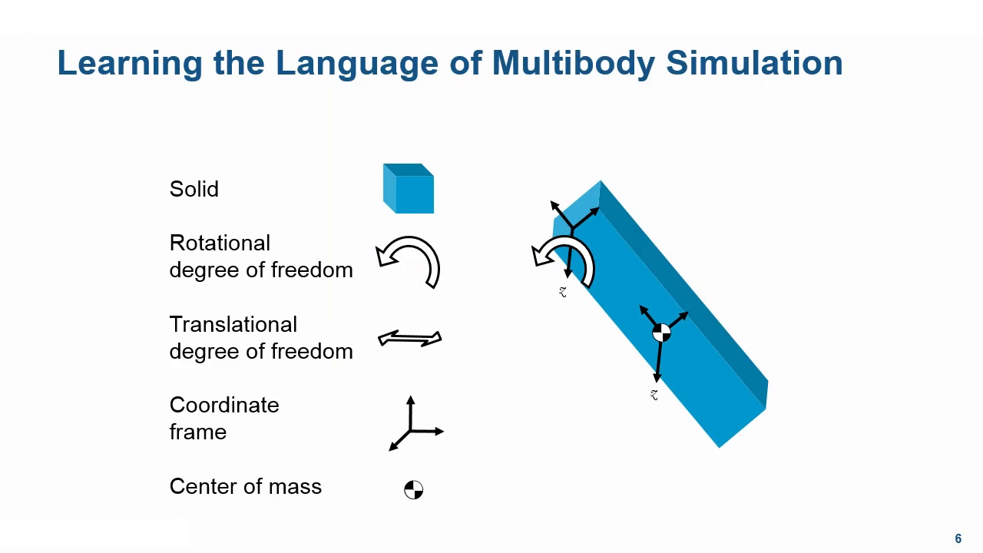
{"action": "key", "text": "Right"}
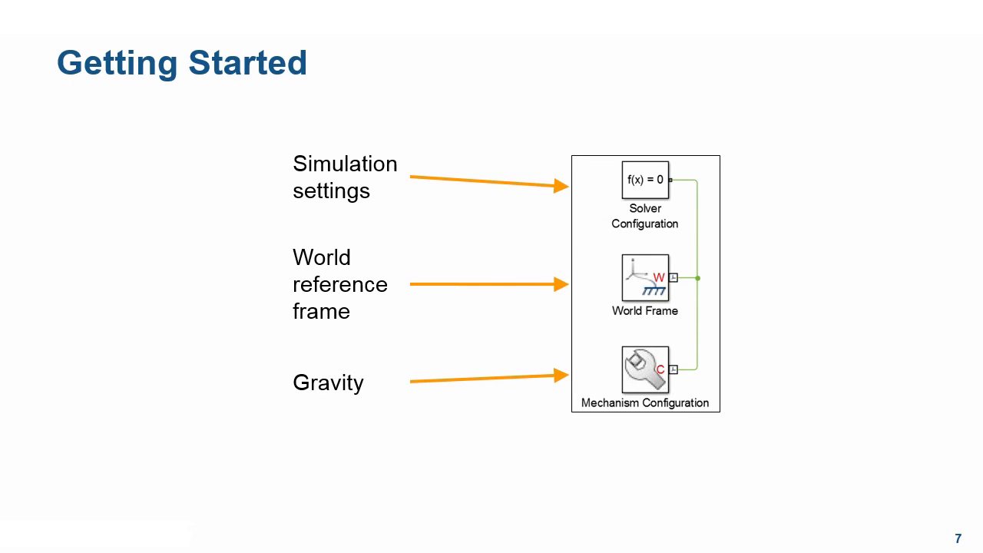